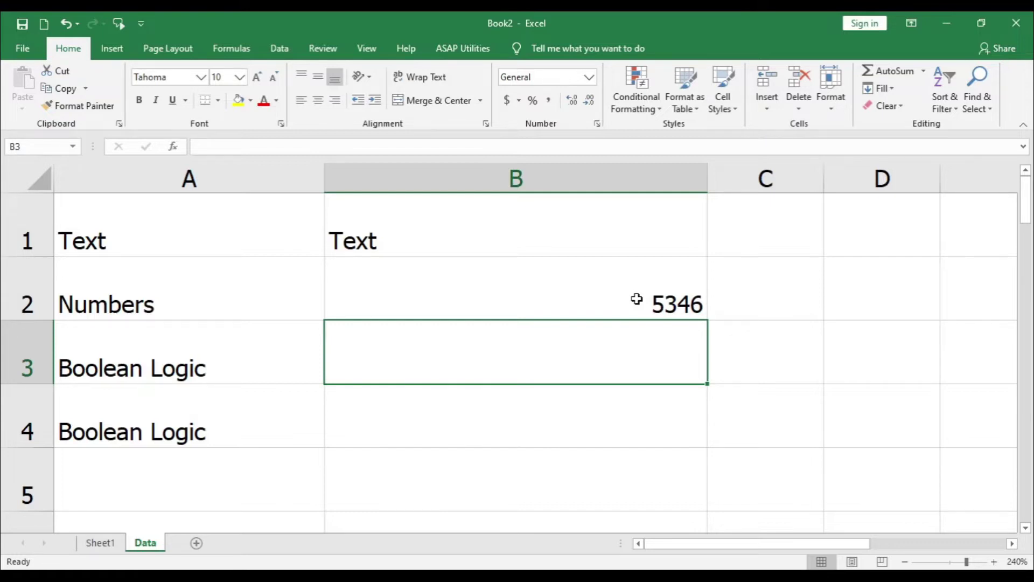
# - Enter the Boolean value True in cell B3 and False in cell B4
pyautogui.write('True')
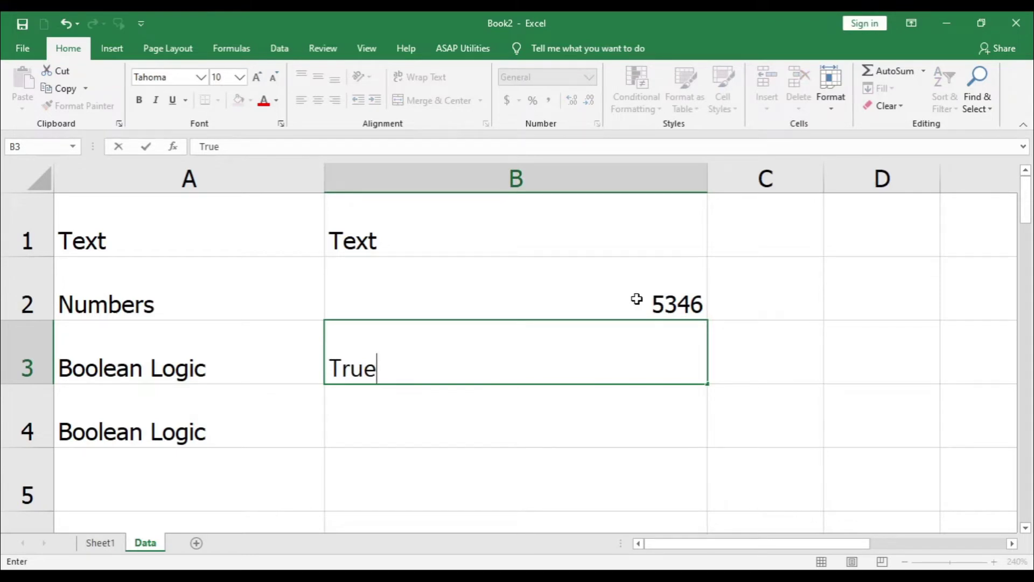
pyautogui.press('Return')
pyautogui.write('False')
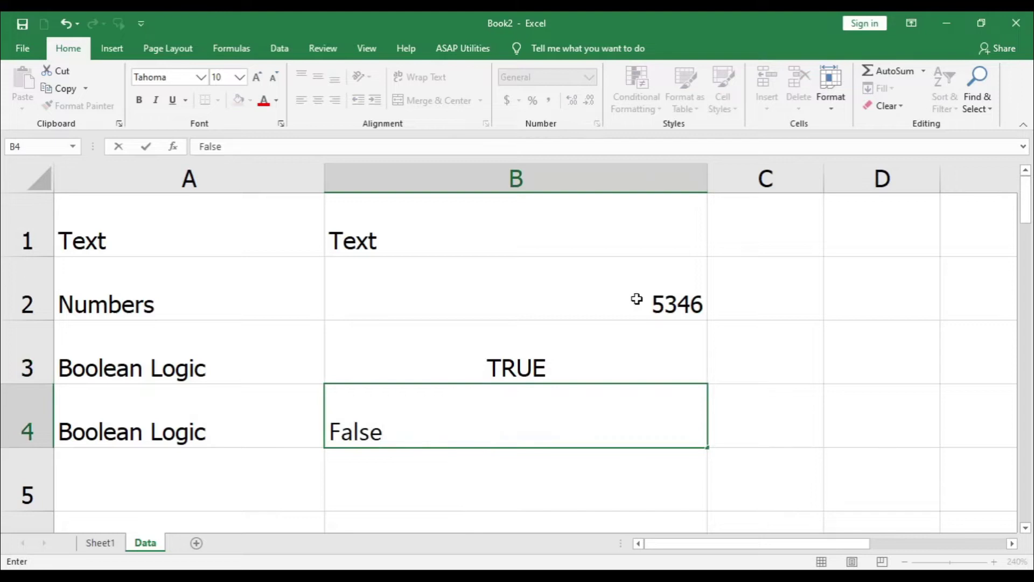
pyautogui.press('Return')
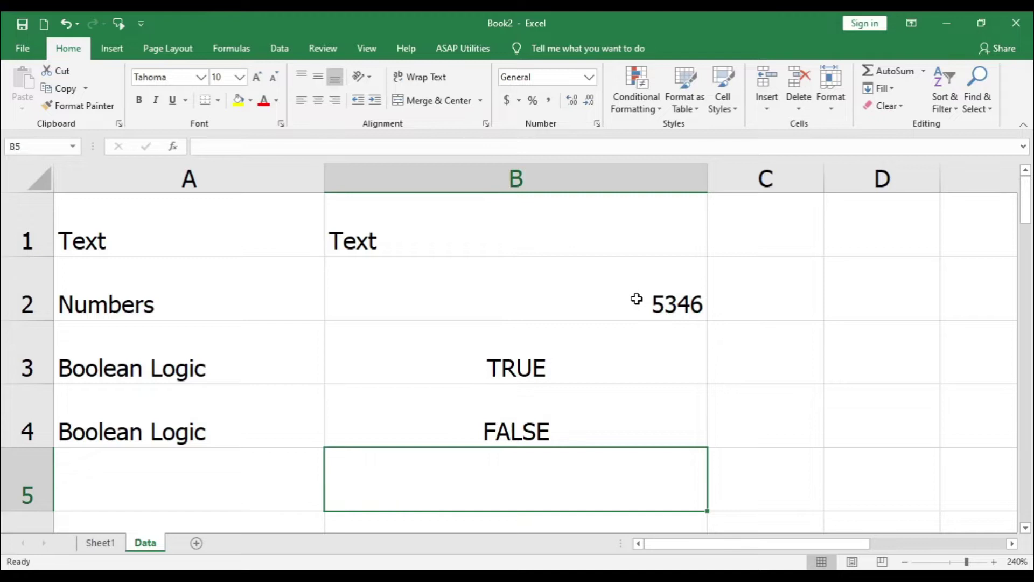
# - Enter the alphanumeric values abcd123 in cell B6 and 321nuber in cell B7
pyautogui.press('Return')
pyautogui.write('abcd123')
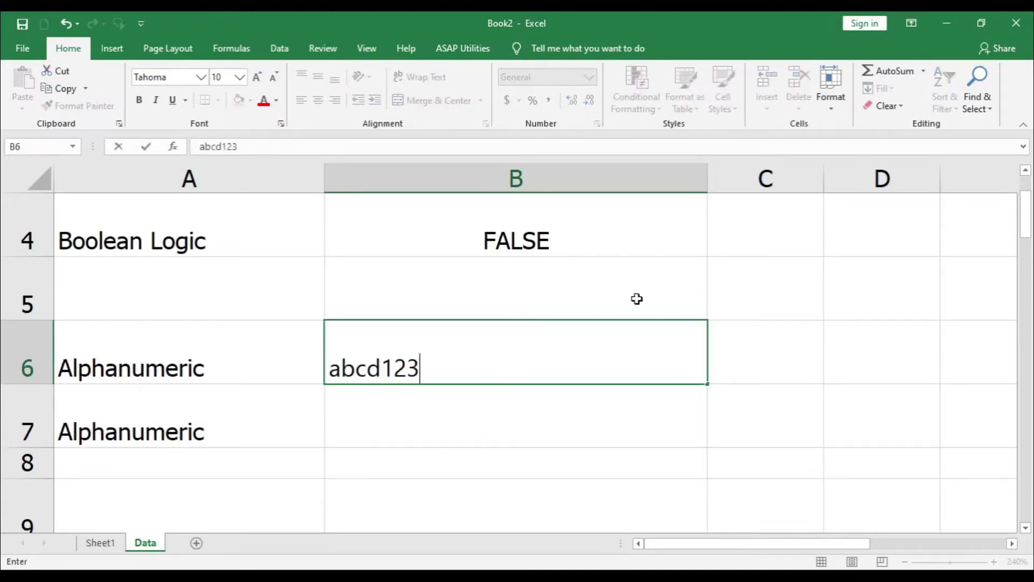
pyautogui.press('Return')
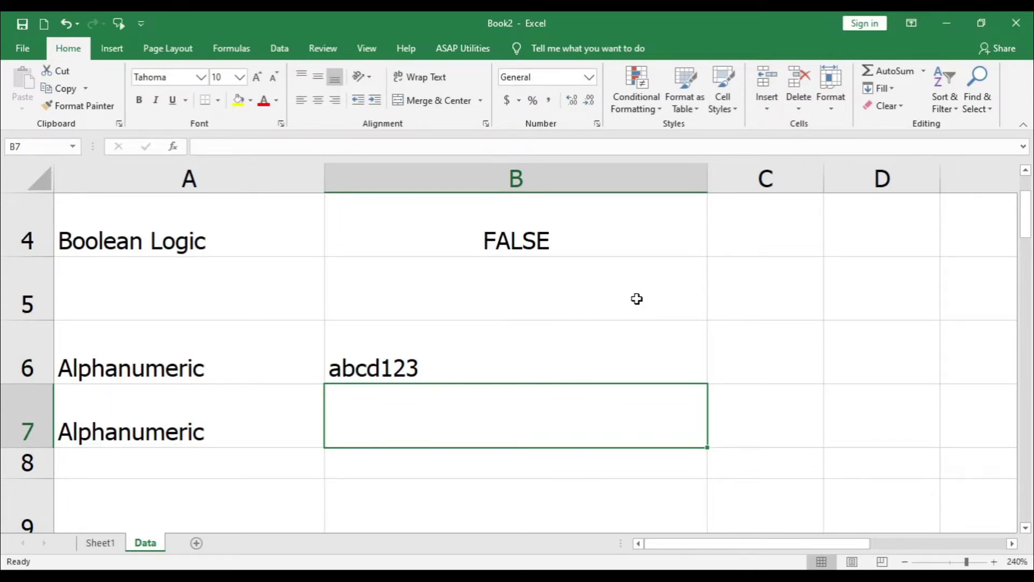
pyautogui.write('321n')
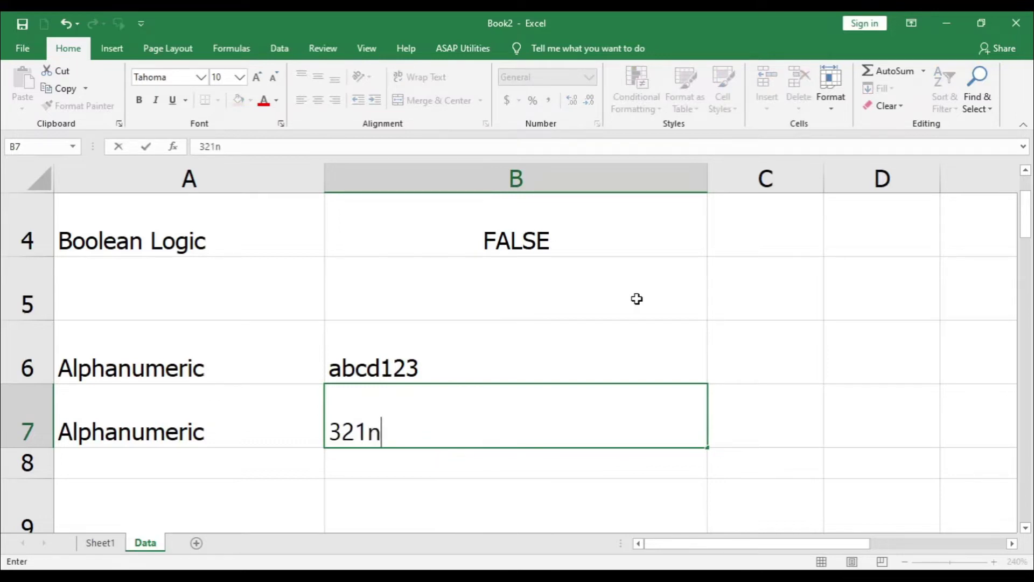
pyautogui.write('uber')
pyautogui.press('Return')
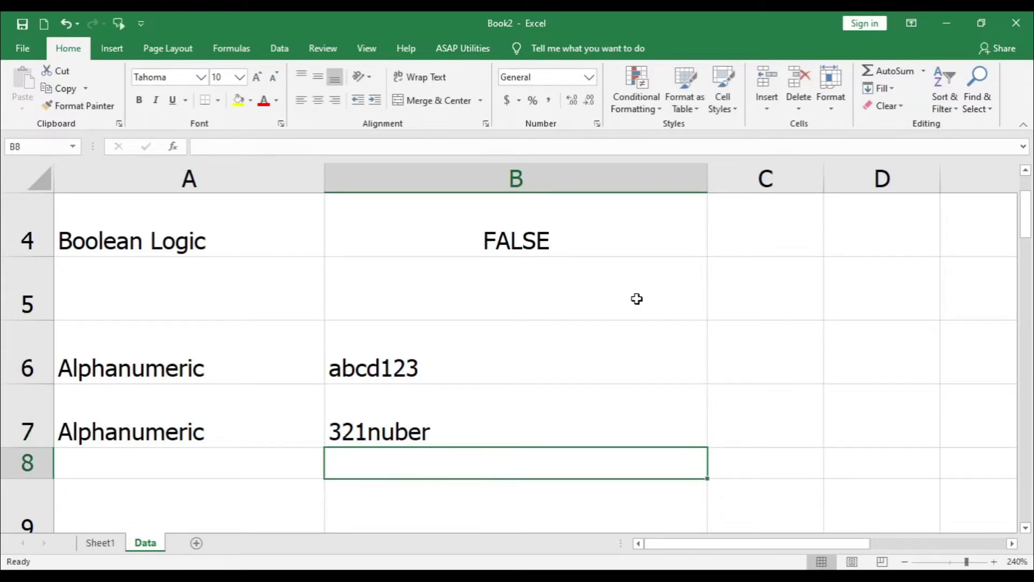
pyautogui.press('Down')
pyautogui.press('Down')
pyautogui.press('Up')
pyautogui.press('Up')
pyautogui.press('Up')
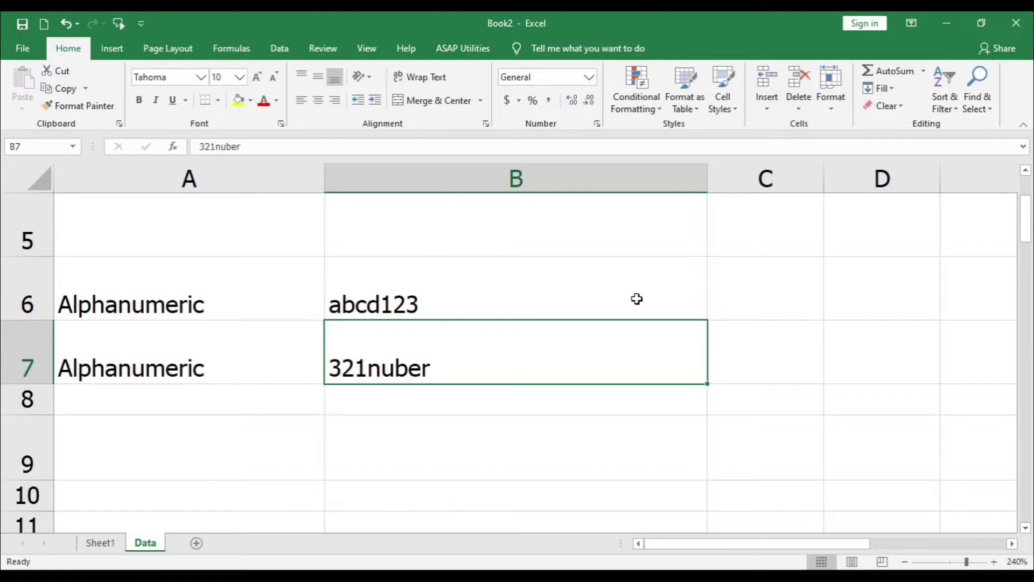
# - Top-align the "Top Align" text in cell B14 and middle-align the "Middle Align" text in cell B16
pyautogui.scroll(2, 637, 298)
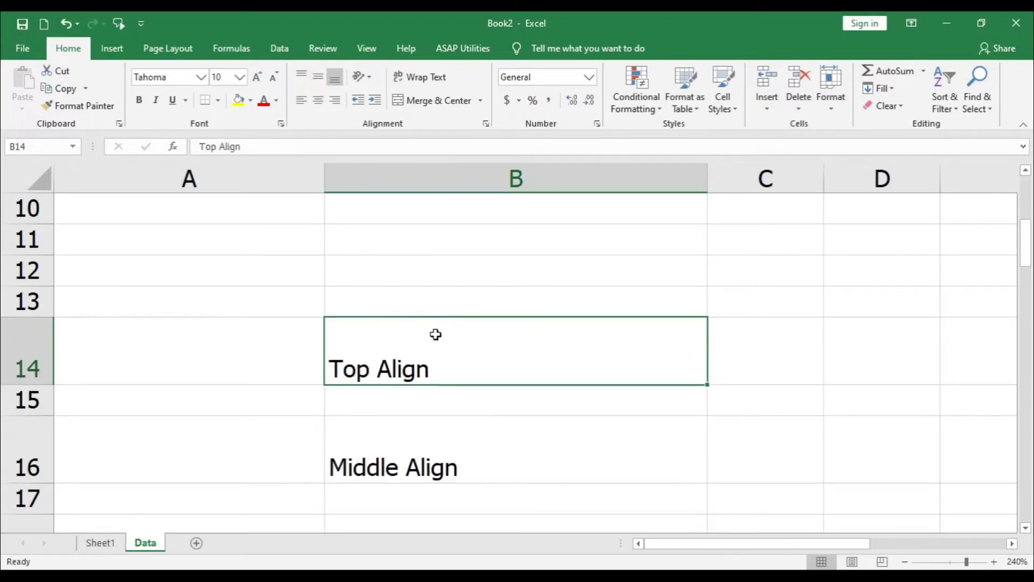
pyautogui.click(302, 78)
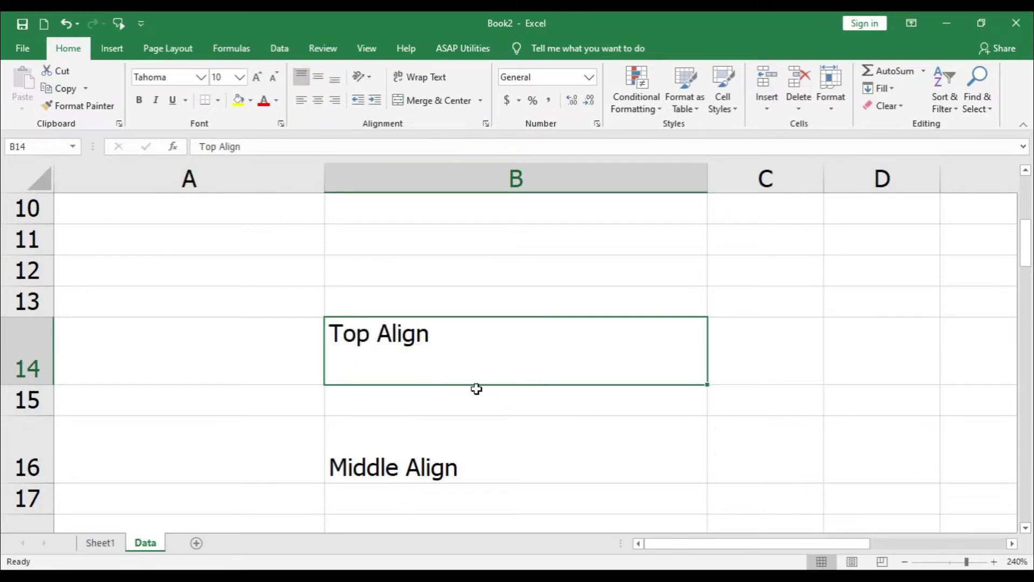
pyautogui.click(421, 461)
pyautogui.click(321, 79)
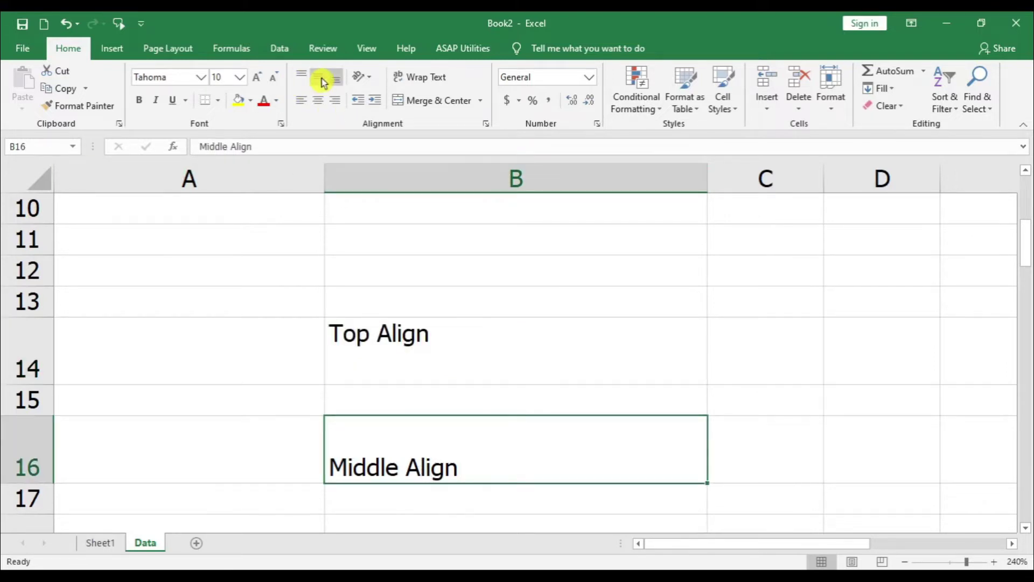
# - Bottom-align the "Bottom Align" text in cell B18 and left-align the "Left Align" text in cell B20
pyautogui.scroll(-1, 339, 233)
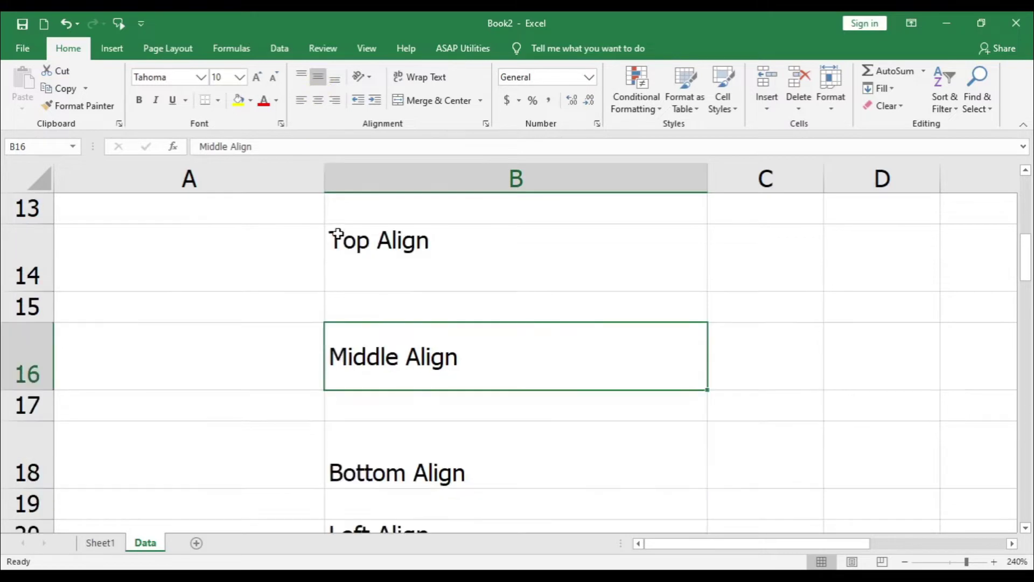
pyautogui.click(419, 473)
pyautogui.click(335, 80)
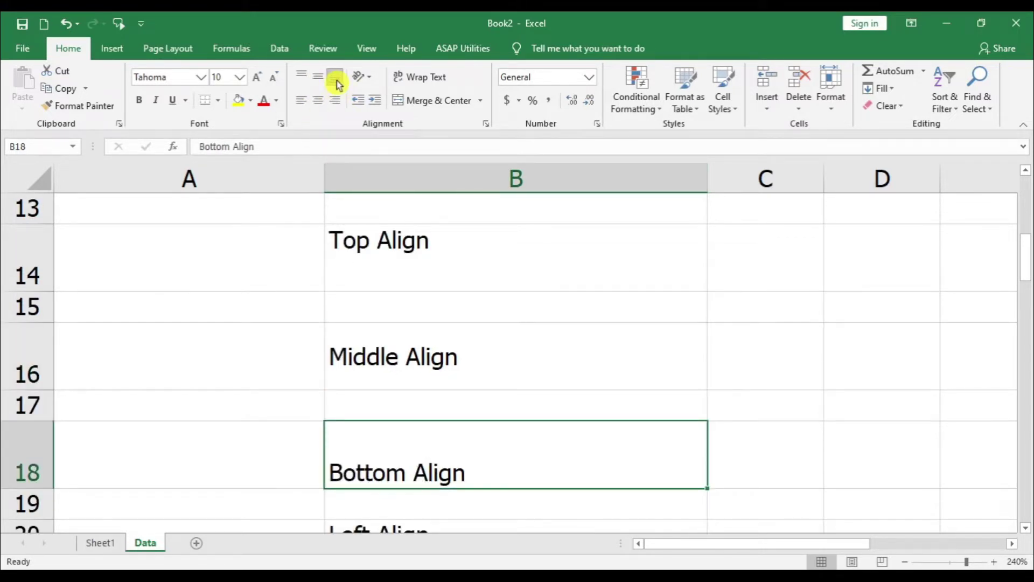
pyautogui.scroll(-1, 423, 304)
pyautogui.click(387, 411)
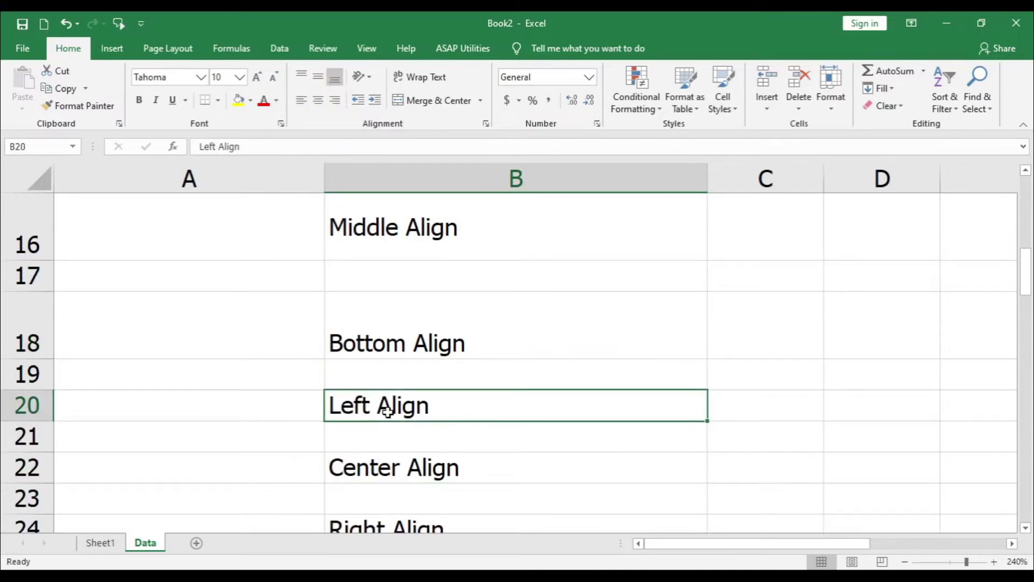
pyautogui.click(302, 100)
# - Center the "Center Align" text in cell B22 horizontally and right-align the "Right Align" text in cell B24
pyautogui.click(412, 467)
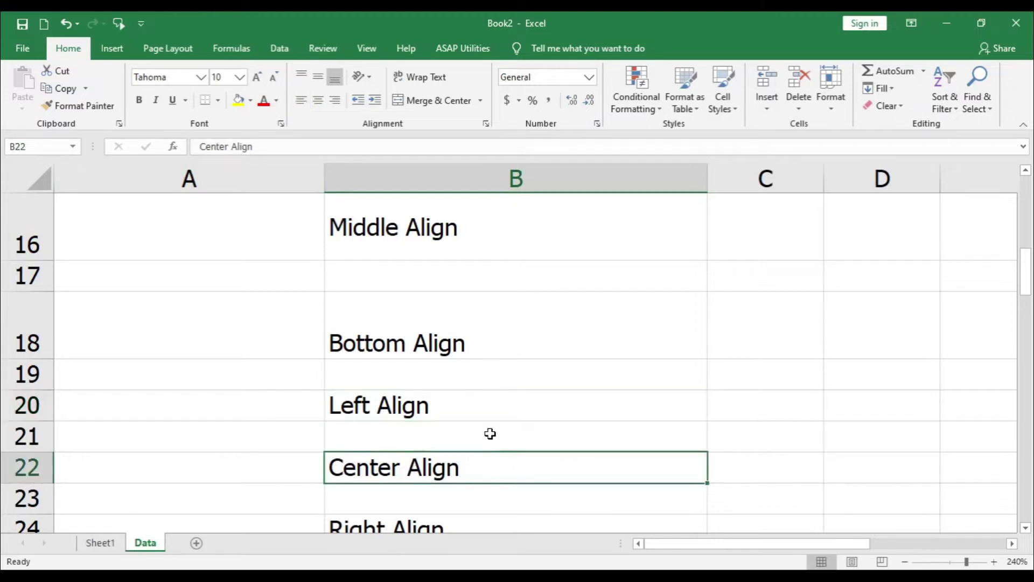
pyautogui.click(321, 105)
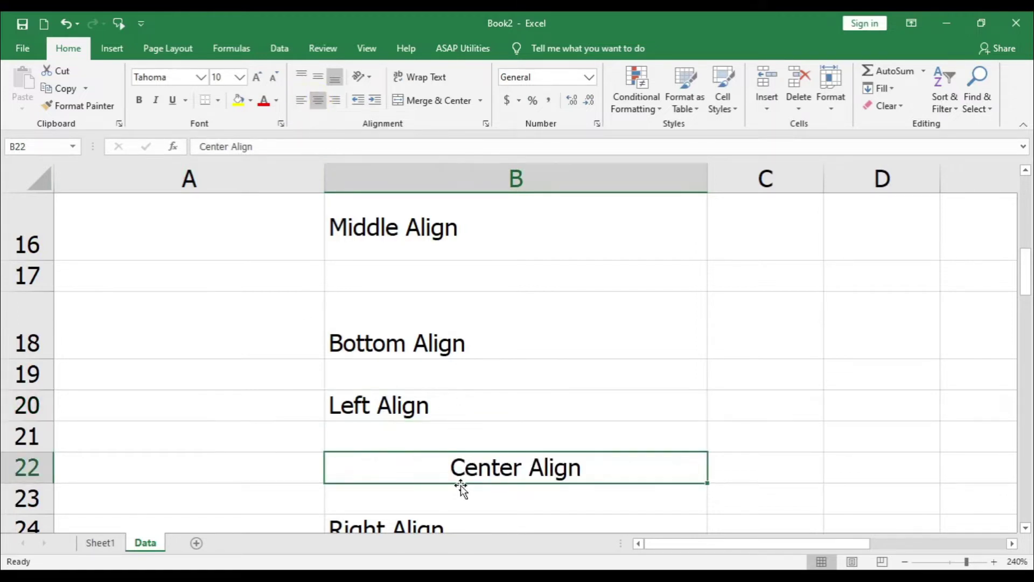
pyautogui.scroll(-1, 458, 479)
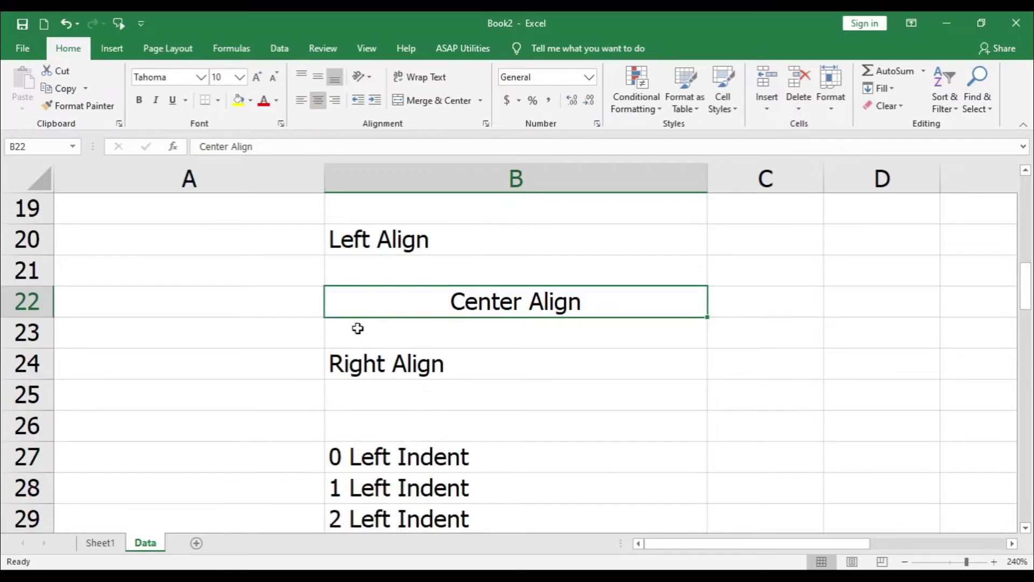
pyautogui.click(377, 365)
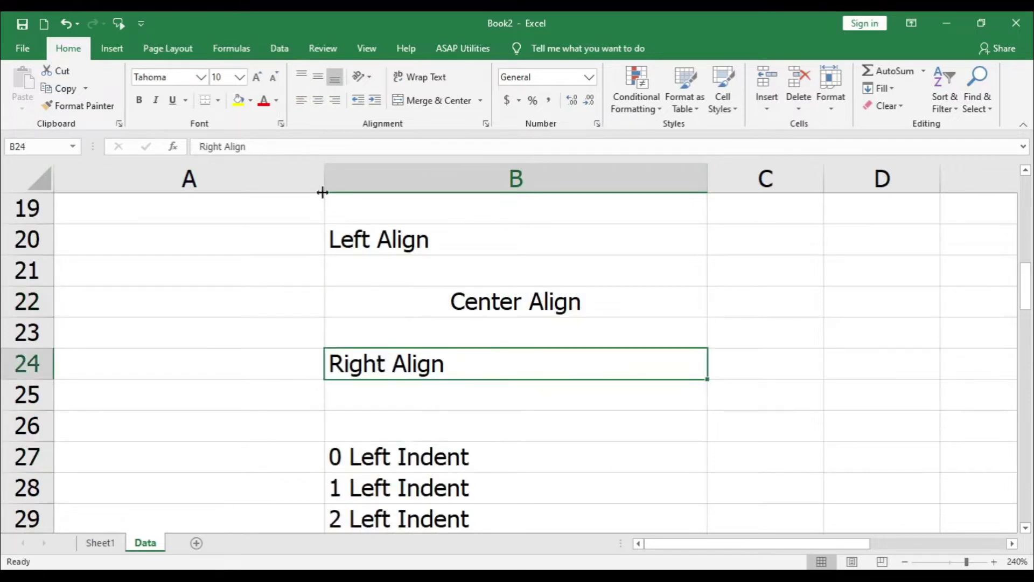
pyautogui.click(336, 102)
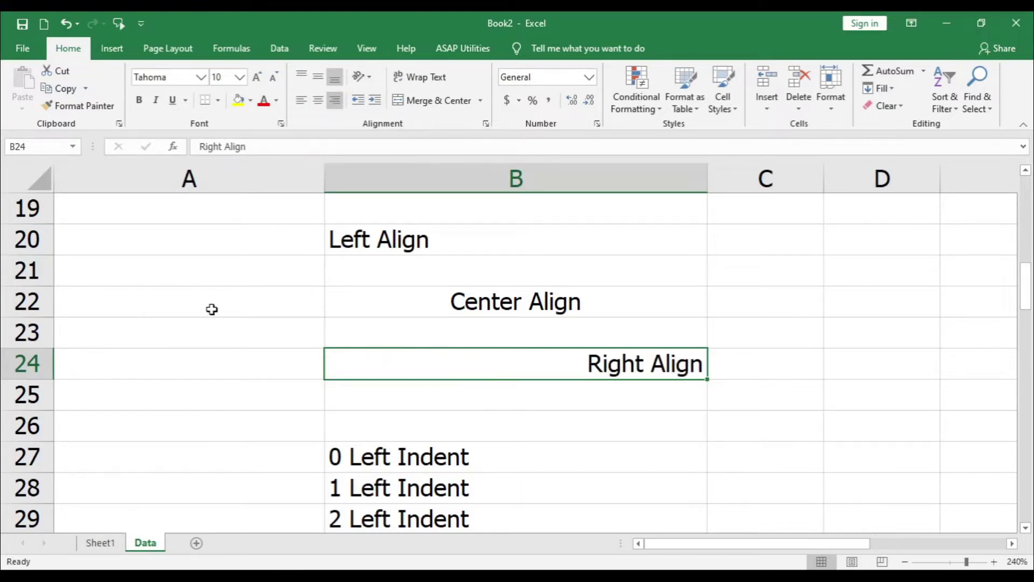
# - Increase the left indent of cell B28 by one level and of cell B29 by two levels
pyautogui.scroll(-1, 221, 310)
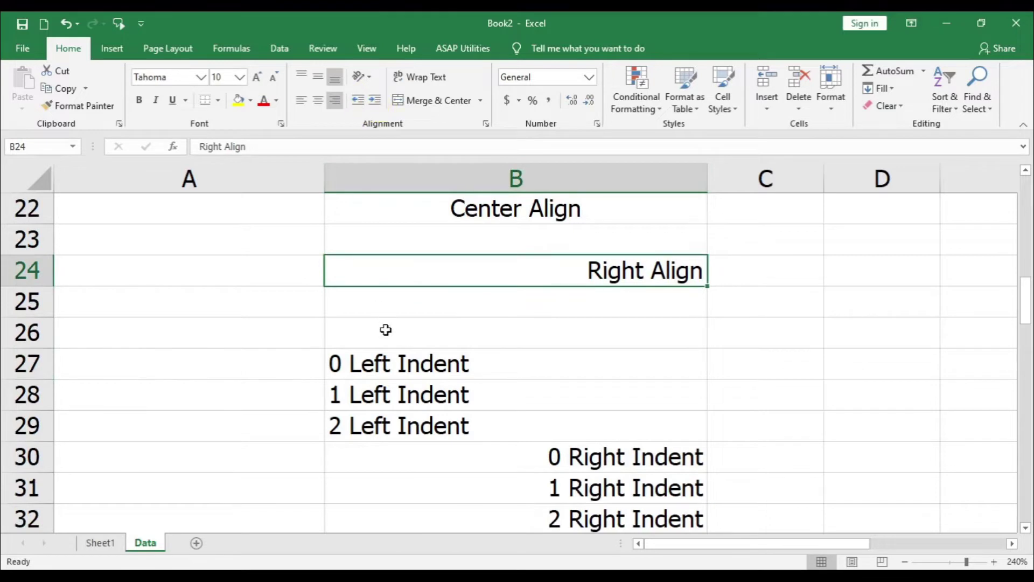
pyautogui.click(371, 394)
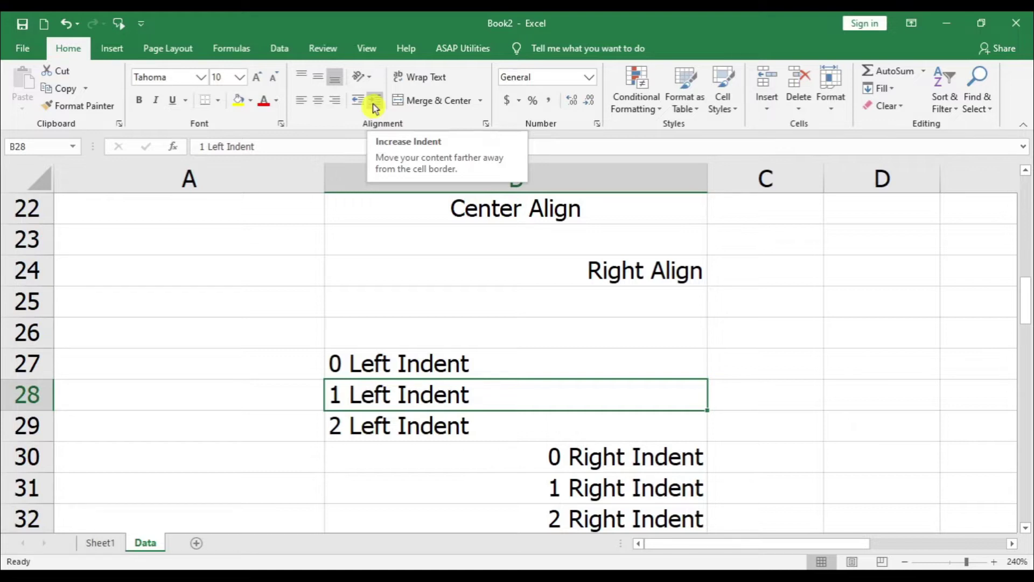
pyautogui.click(375, 108)
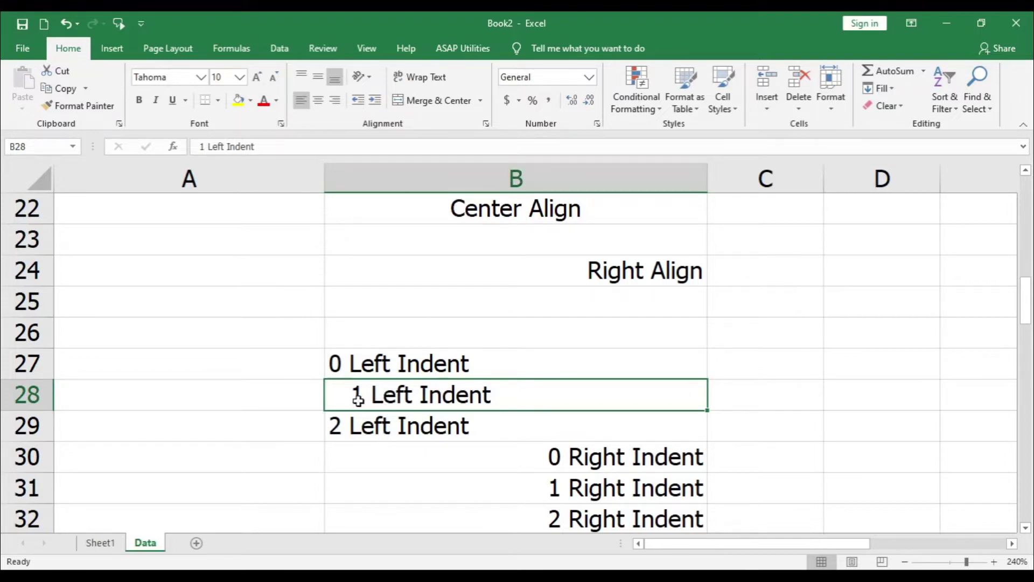
pyautogui.click(380, 424)
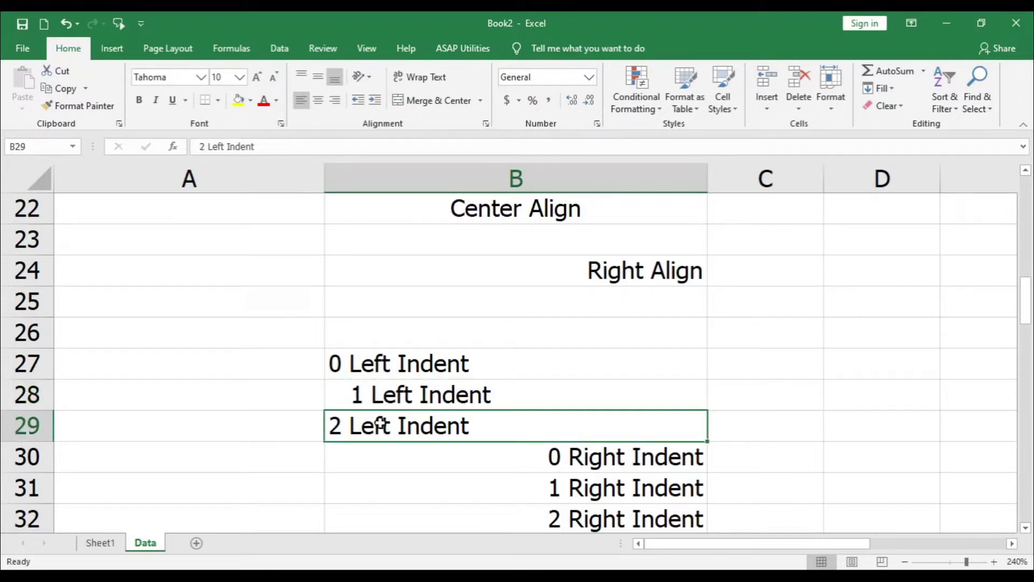
pyautogui.doubleClick(376, 100)
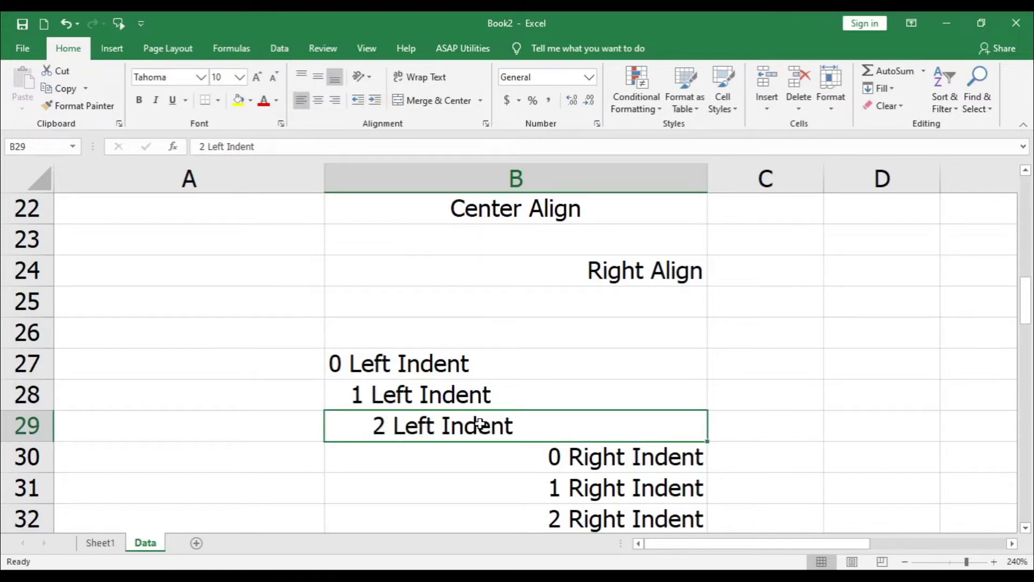
# - Indent the "1 Right Indent" text in cell B31 by one level and align it right
pyautogui.moveTo(608, 364); pyautogui.dragTo(607, 417)
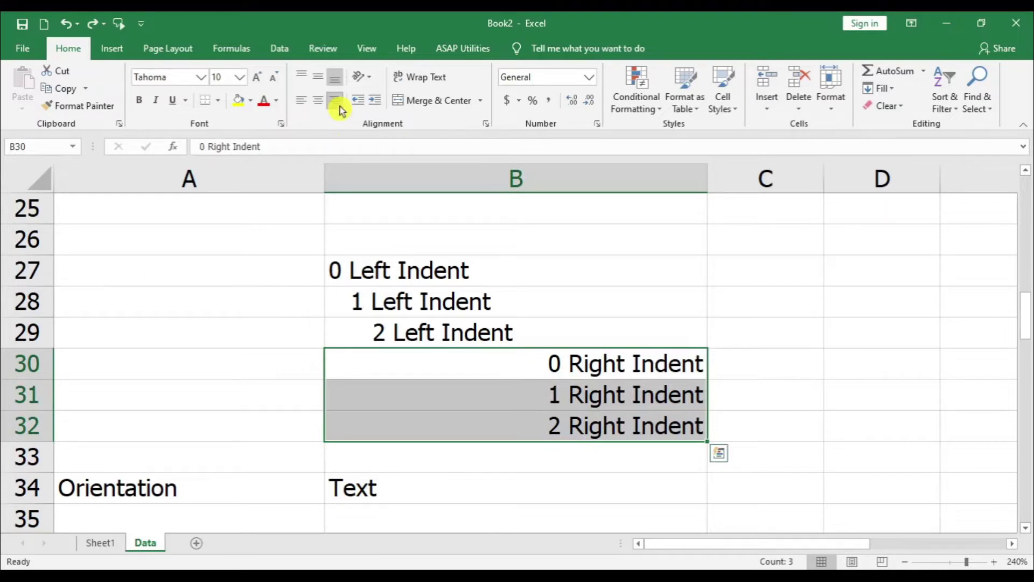
pyautogui.click(614, 397)
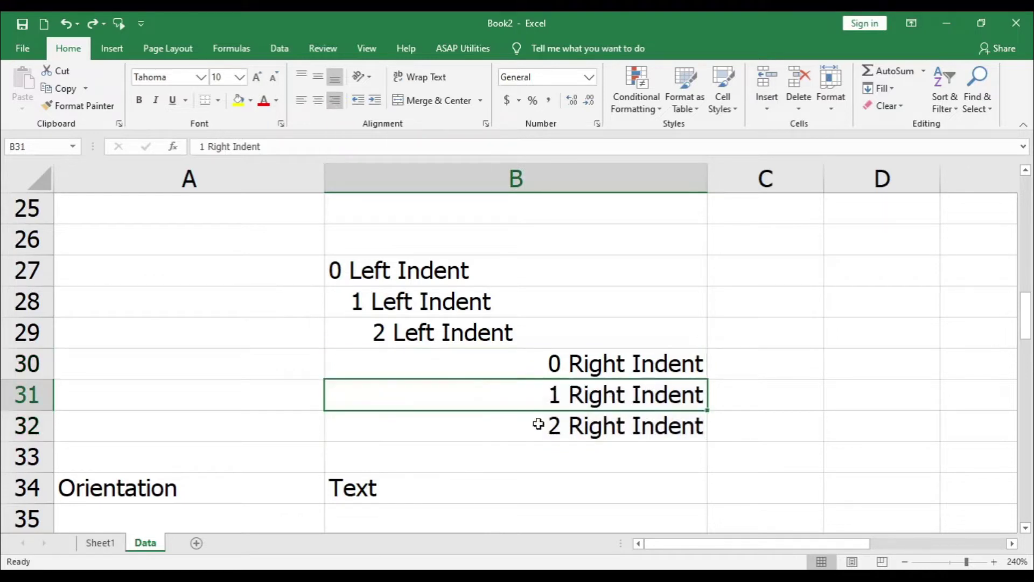
pyautogui.click(376, 104)
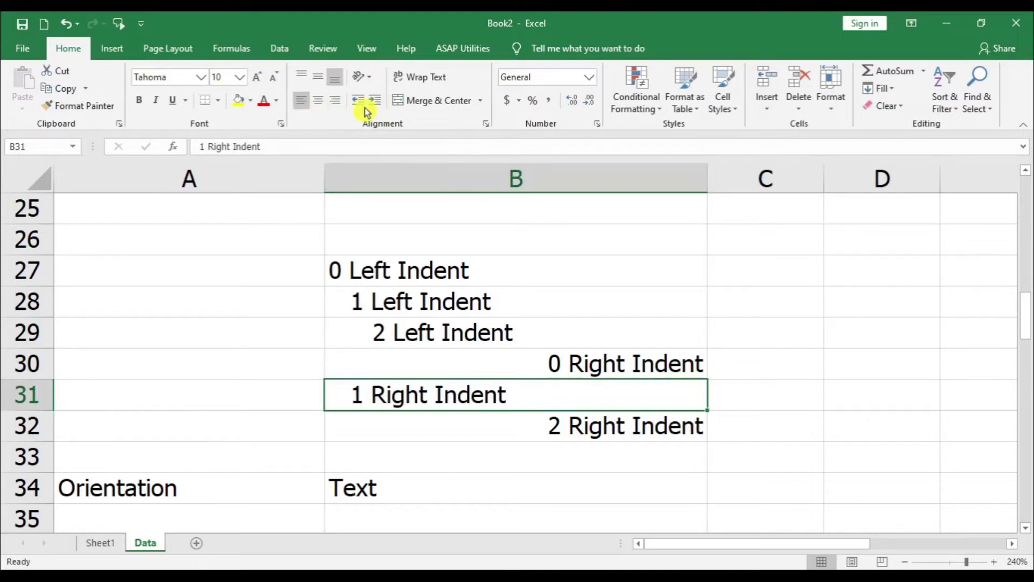
pyautogui.click(336, 103)
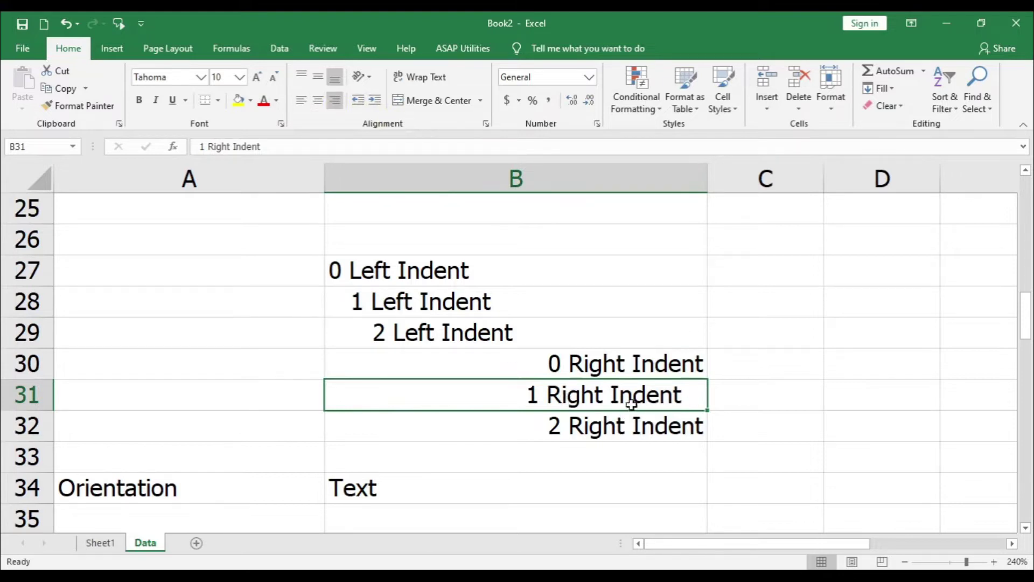
# - Indent the "2 Right Indent" text in cell B32 by two levels and align it right
pyautogui.click(585, 428)
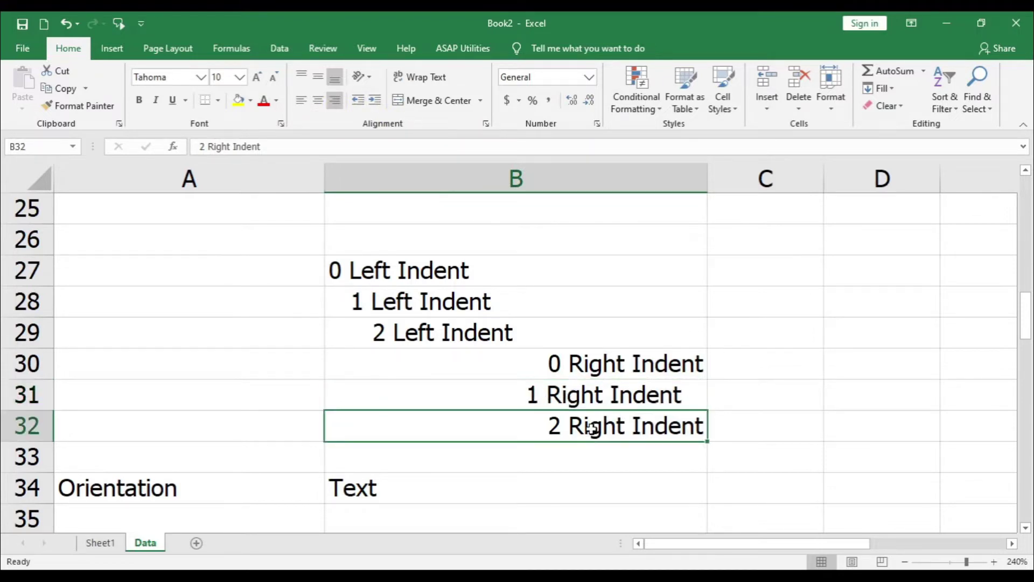
pyautogui.click(372, 104)
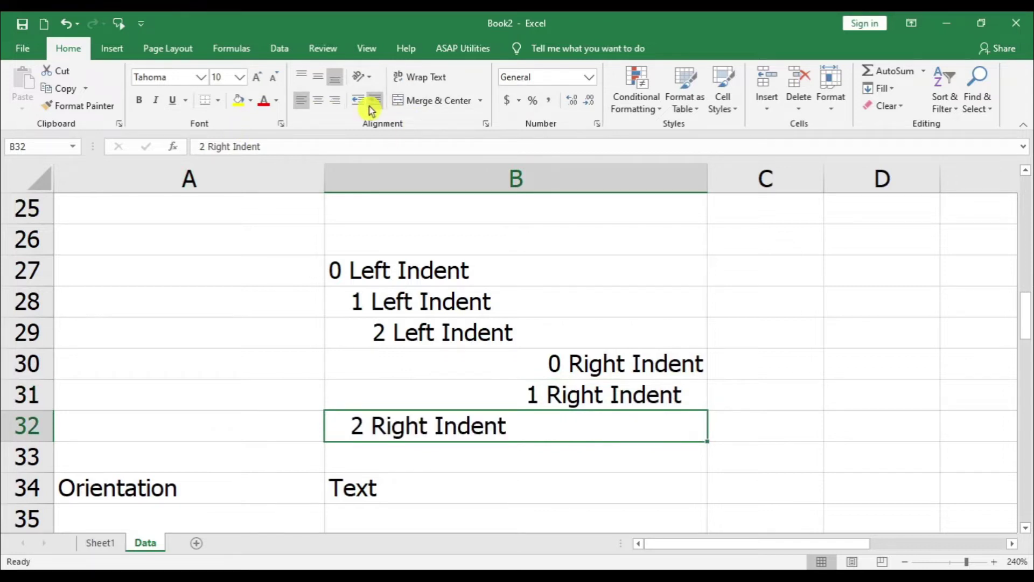
pyautogui.click(372, 104)
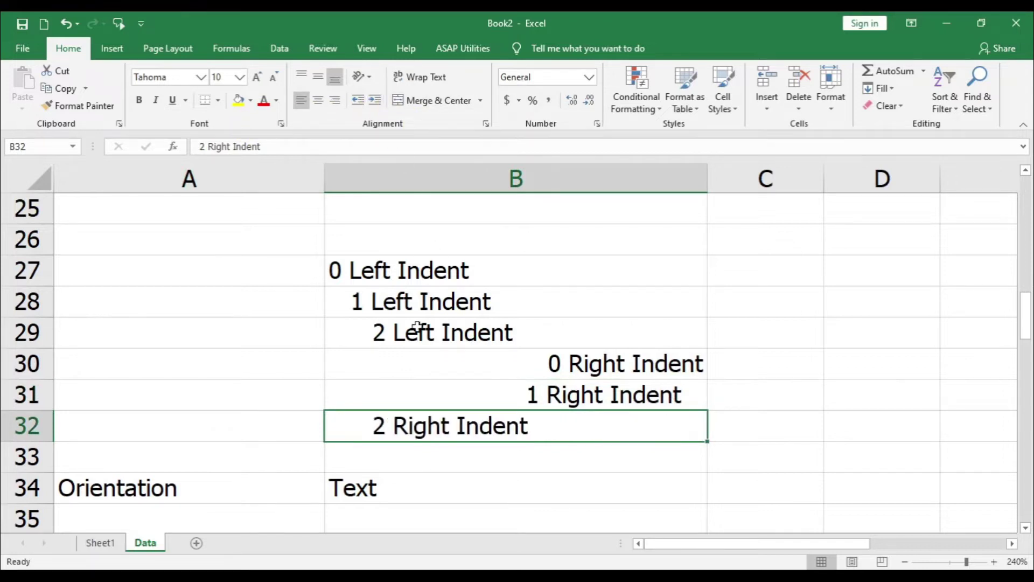
pyautogui.click(335, 101)
# - Apply the Angle Counterclockwise orientation to the text in cell B34, and replace it with Angle Clockwise
pyautogui.scroll(-1, 585, 416)
pyautogui.click(558, 396)
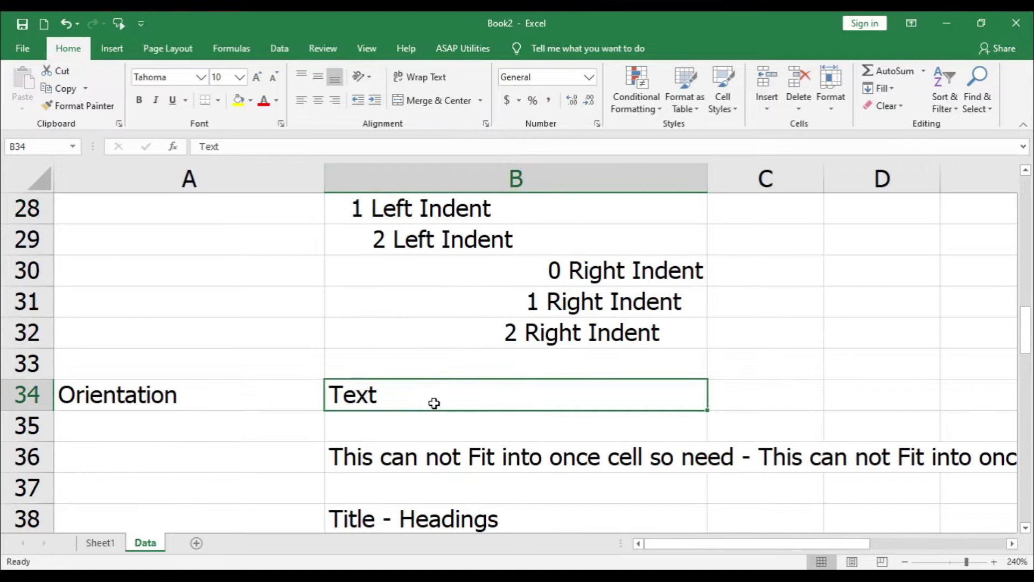
pyautogui.click(371, 80)
pyautogui.click(409, 100)
pyautogui.click(371, 80)
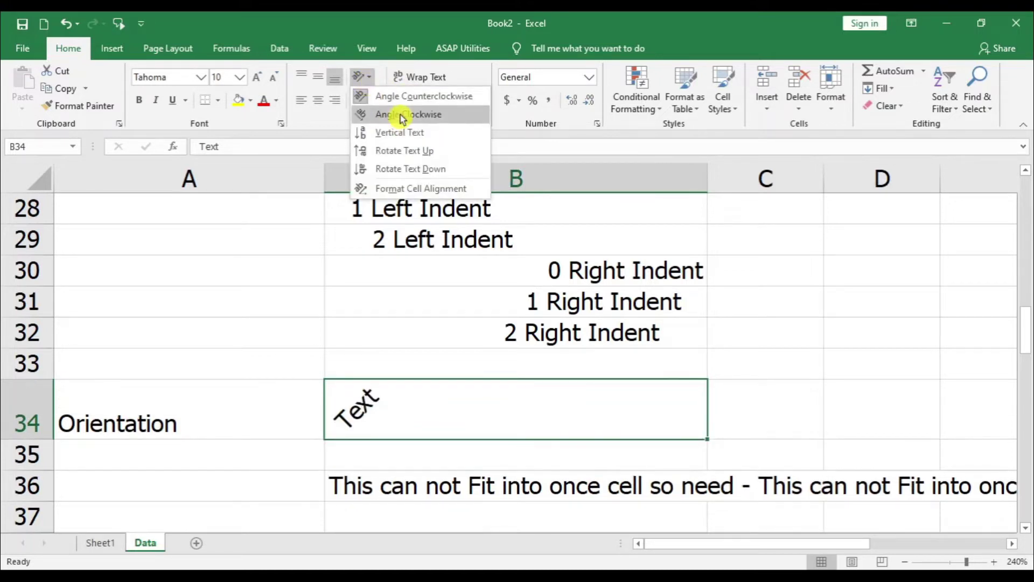
pyautogui.click(402, 115)
# - Apply the Vertical Text orientation to cell B34, and replace it with Rotate Text Up
pyautogui.click(361, 78)
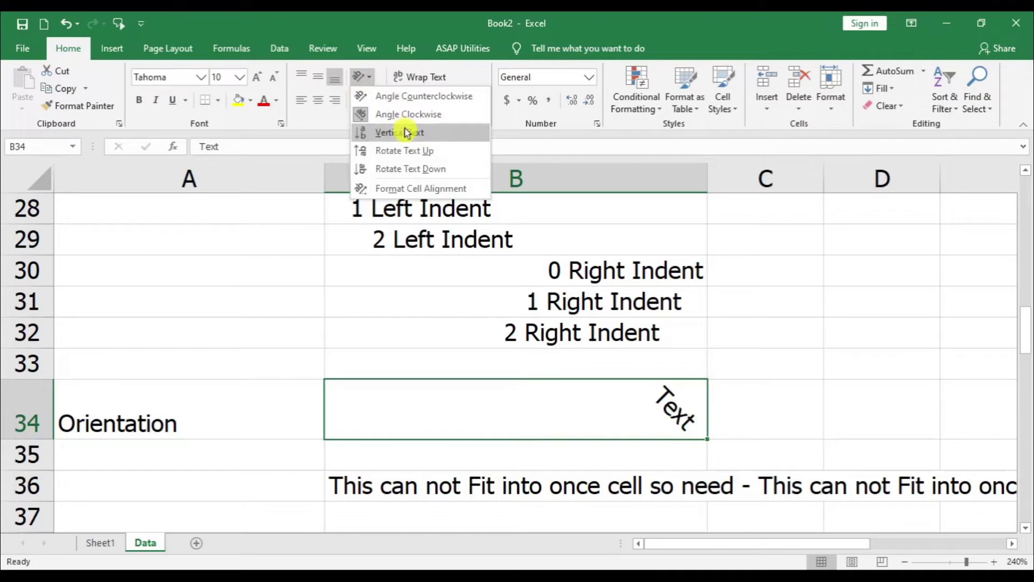
pyautogui.click(407, 132)
pyautogui.click(362, 78)
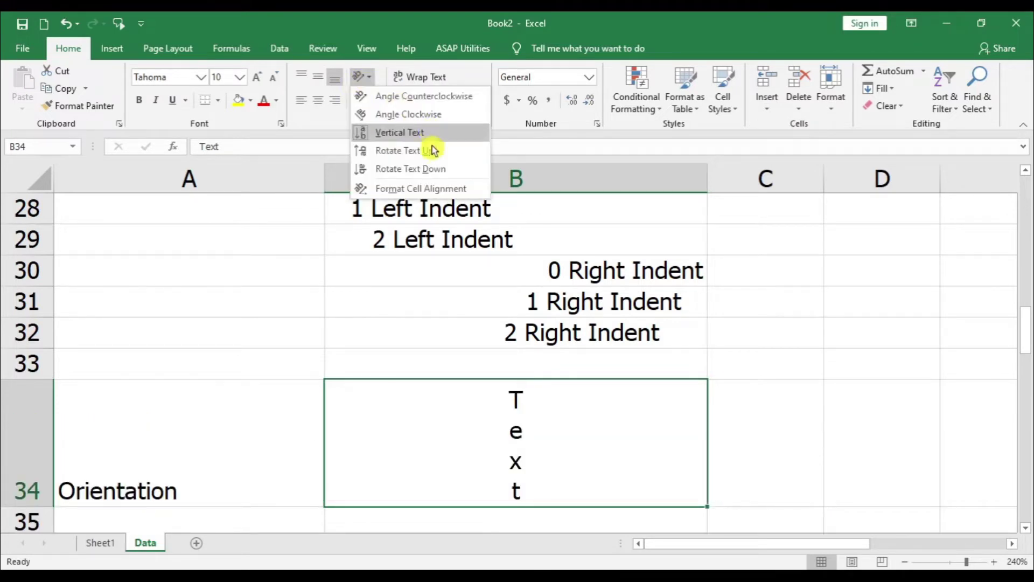
pyautogui.click(425, 151)
# - Try the Rotate Text Down orientation on cell B34 and return it to Rotate Text Up
pyautogui.click(362, 77)
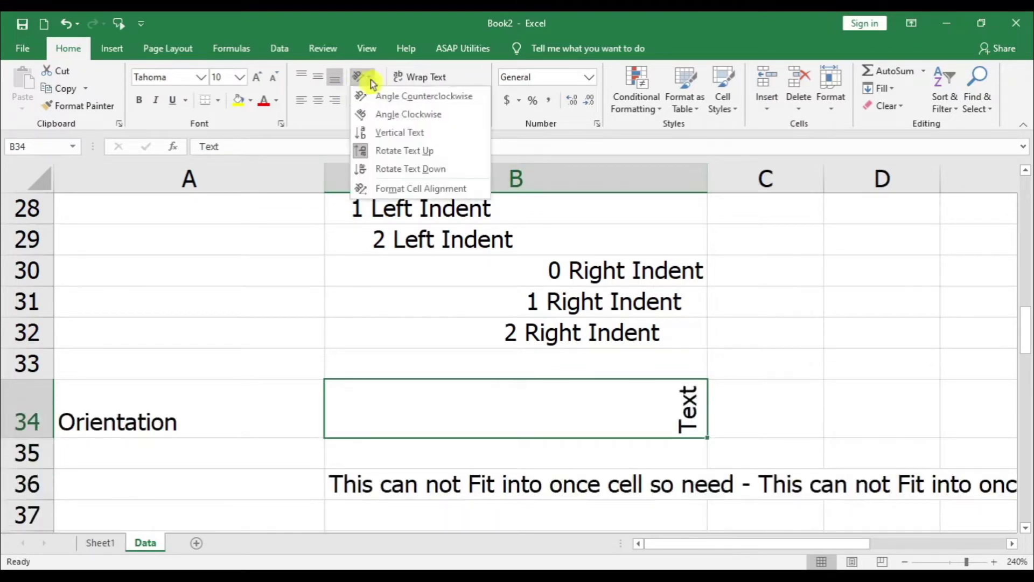
pyautogui.click(426, 169)
pyautogui.click(362, 77)
pyautogui.click(412, 150)
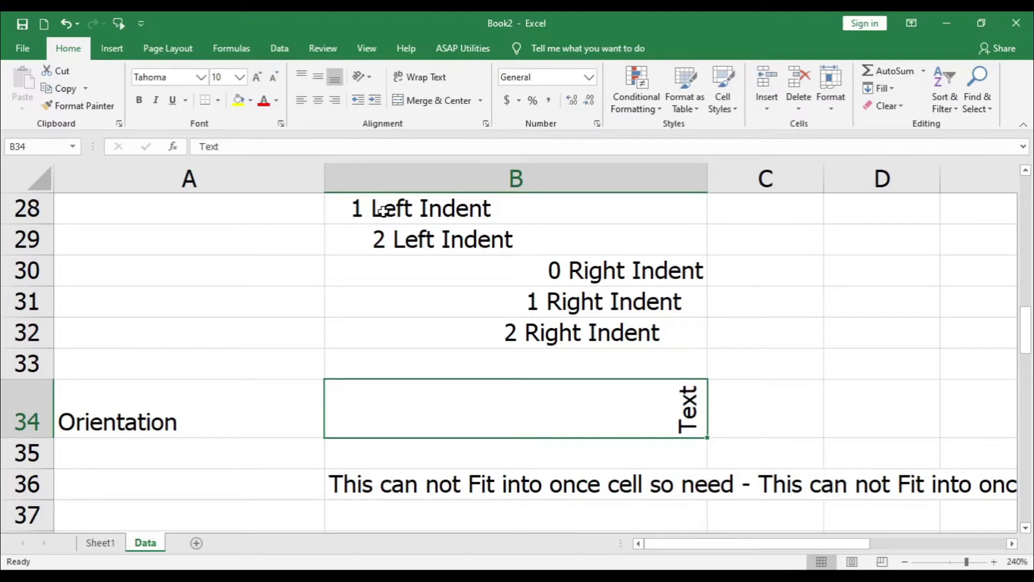
# - Enter "Ewop" in cell C36, next to the long text in B36
pyautogui.click(481, 485)
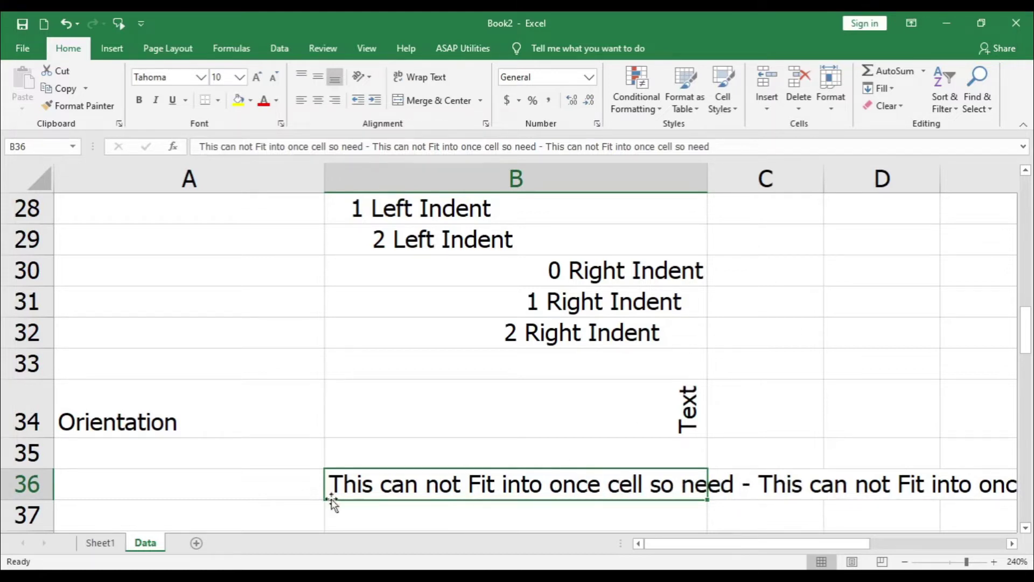
pyautogui.click(790, 490)
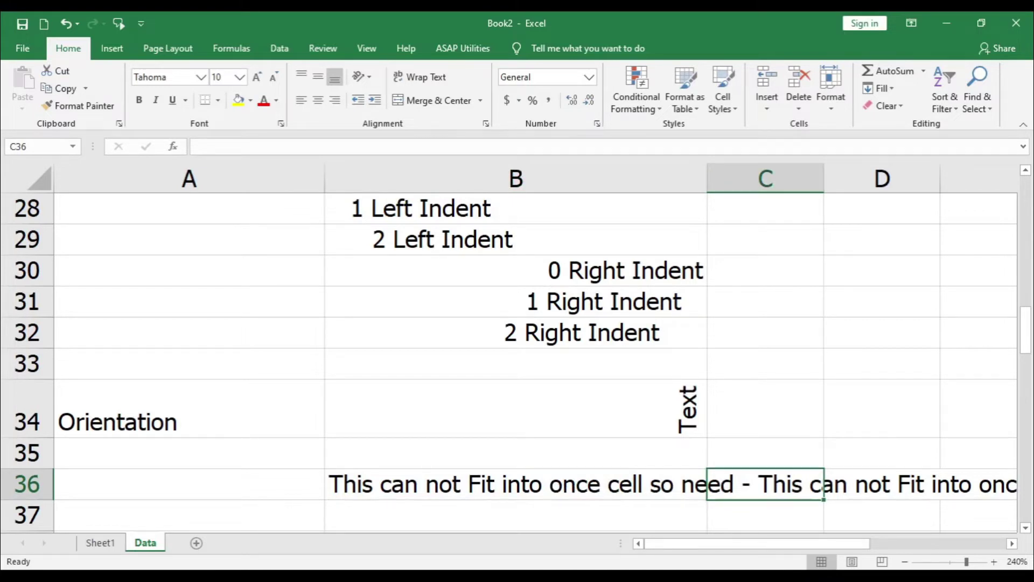
pyautogui.write('Ewop')
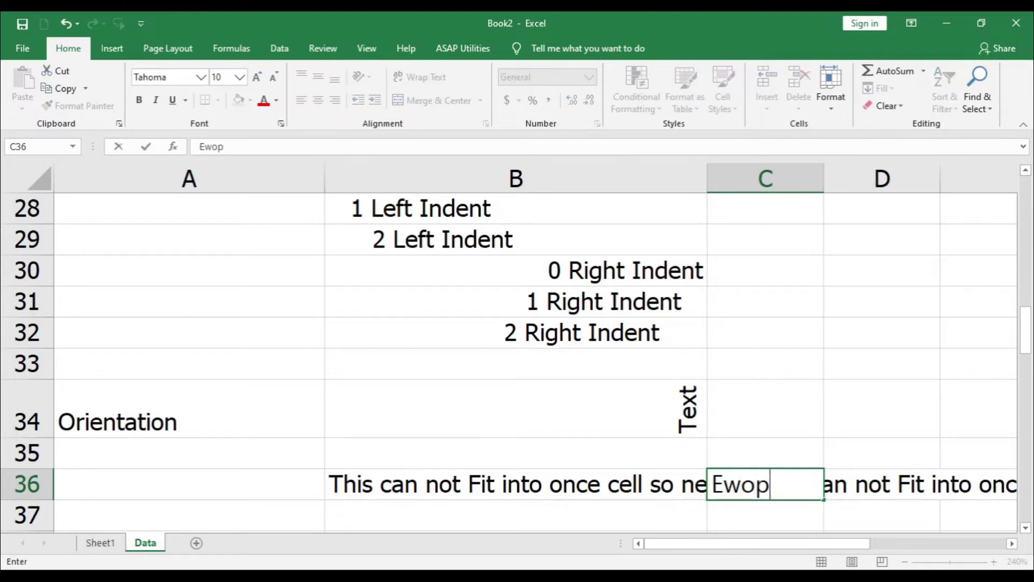
pyautogui.press('Return')
# - Wrap the long text in cell B36 so it fits within the column
pyautogui.press('Up')
pyautogui.press('Left')
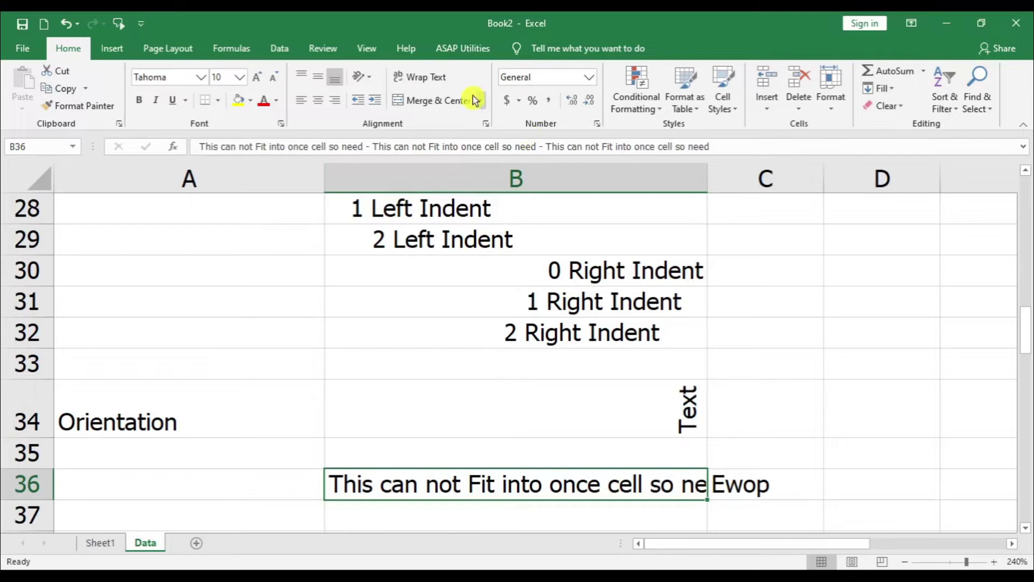
pyautogui.click(429, 80)
# - Try Merge & Center on the "Title - Headings" range B38:E38 and undo it
pyautogui.scroll(-1, 457, 285)
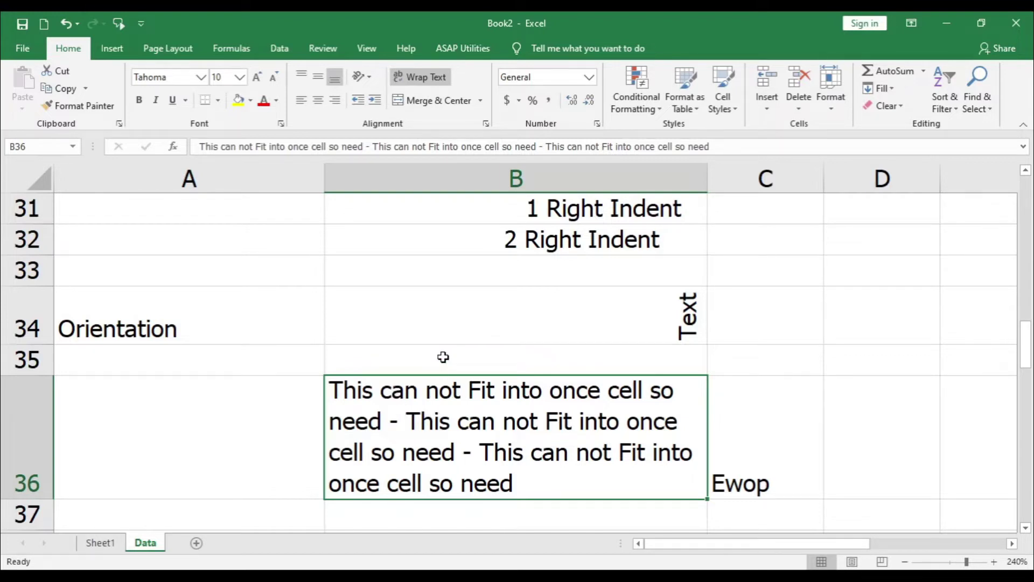
pyautogui.scroll(-1, 444, 357)
pyautogui.click(424, 103)
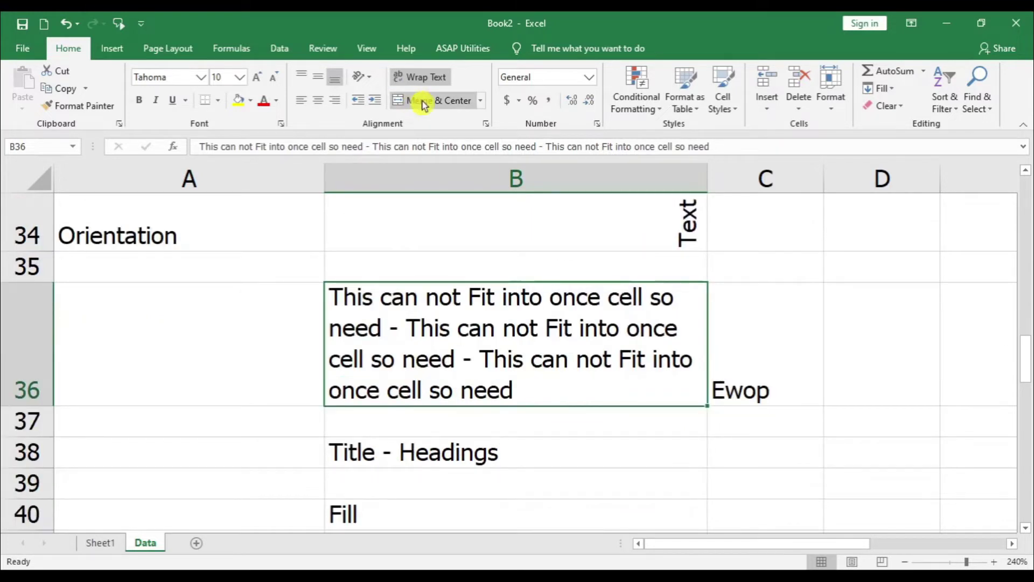
pyautogui.click(479, 100)
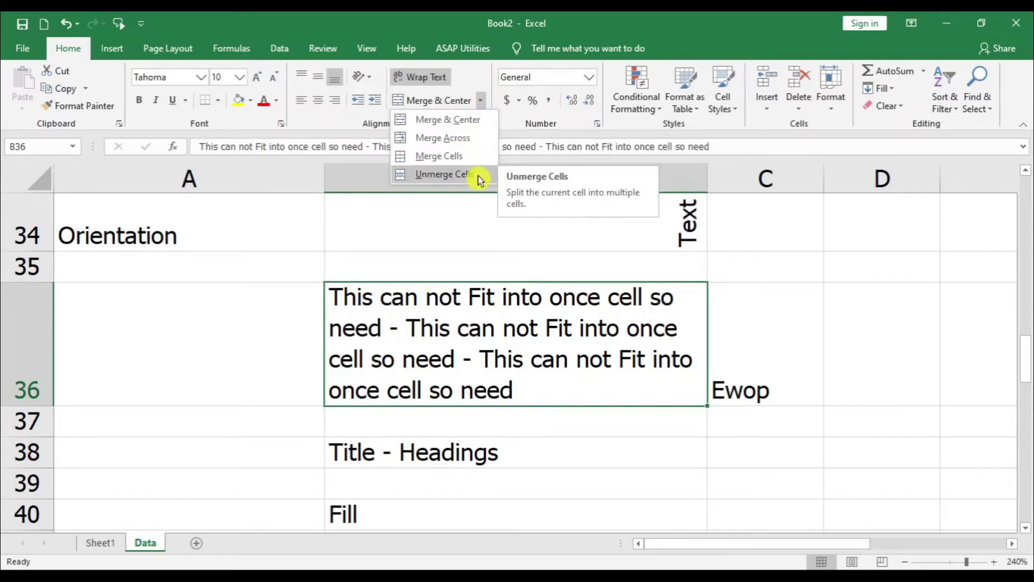
pyautogui.click(365, 452)
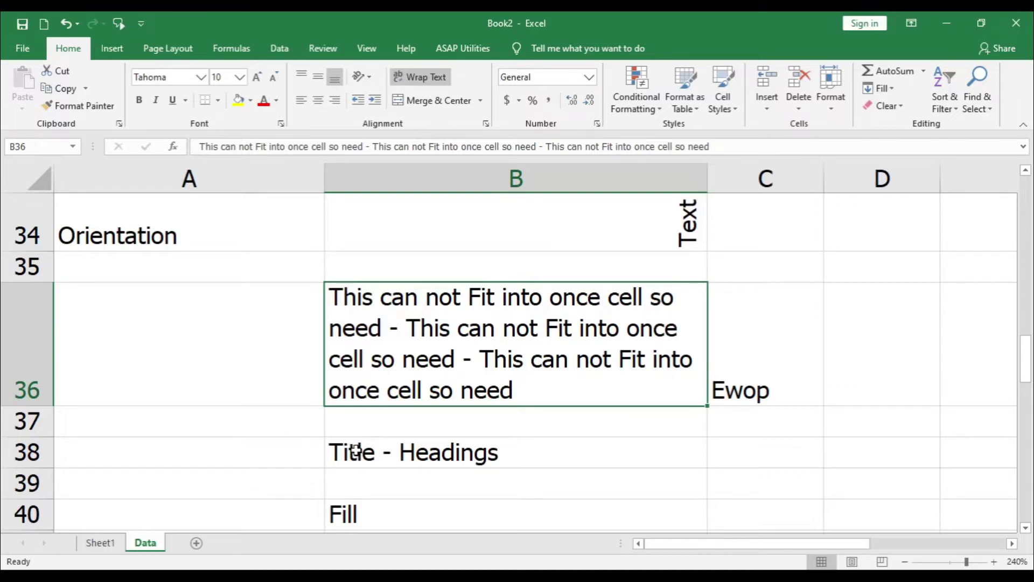
pyautogui.moveTo(356, 451); pyautogui.dragTo(579, 446)
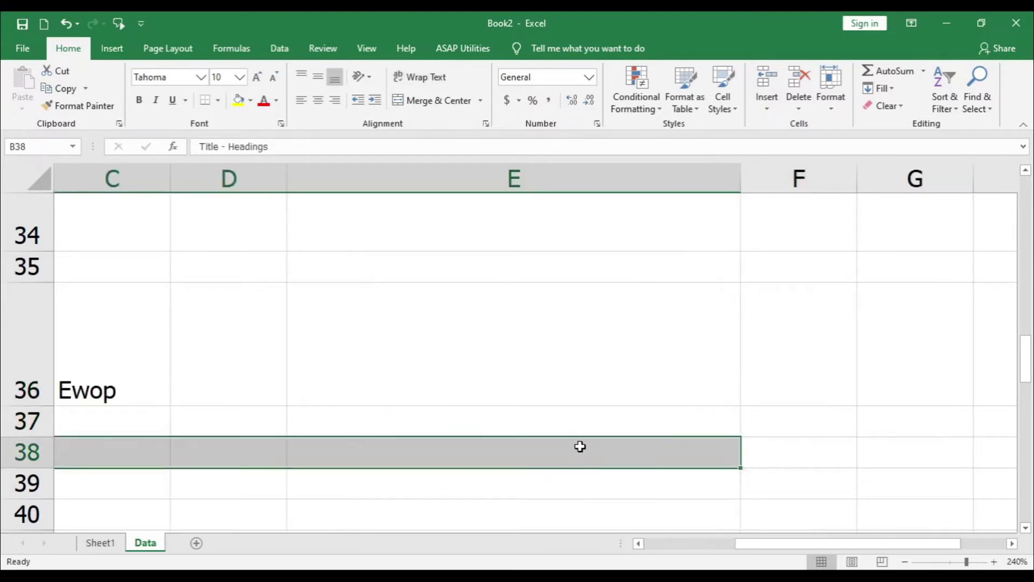
pyautogui.click(418, 102)
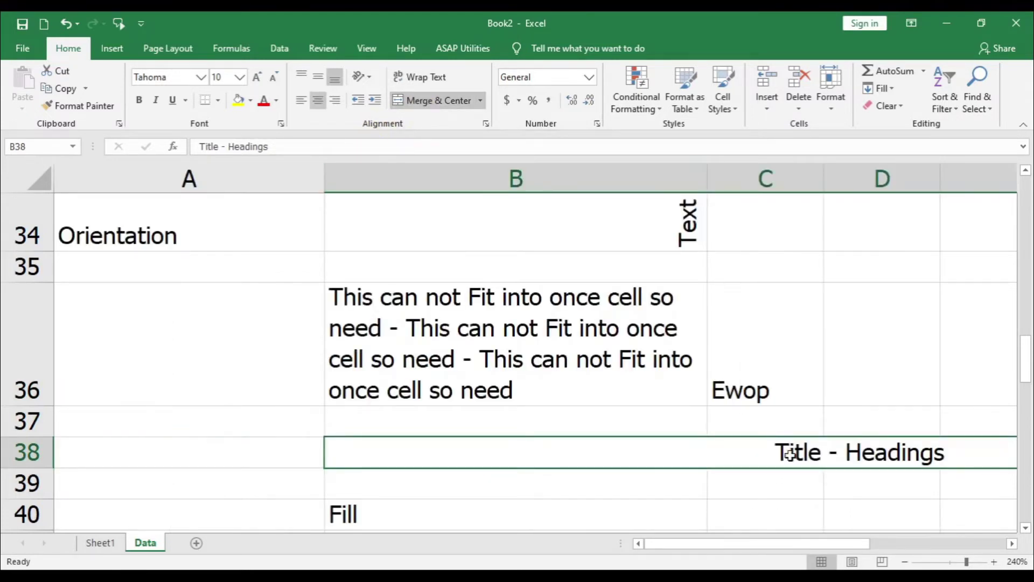
pyautogui.hotkey('ctrl', 'z')
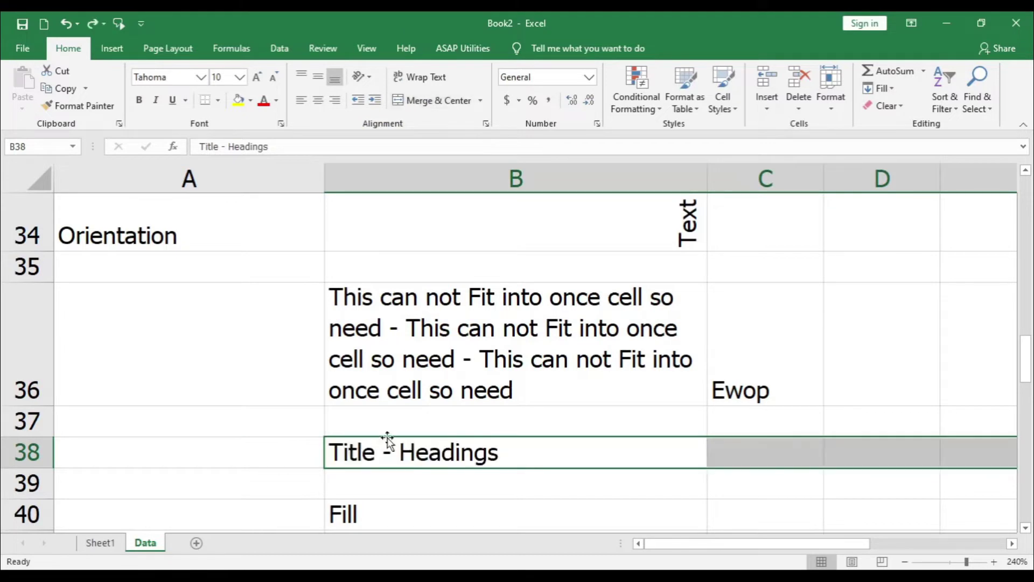
pyautogui.click(401, 101)
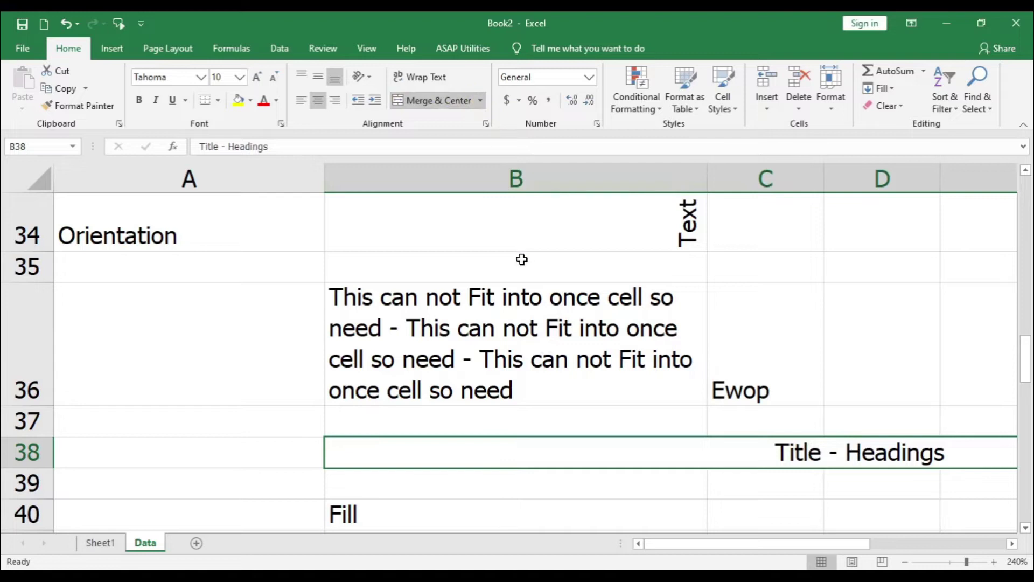
pyautogui.hotkey('ctrl', 'z')
# - Apply Merge Across to the range B38:E38, and unmerge the cells again
pyautogui.click(483, 100)
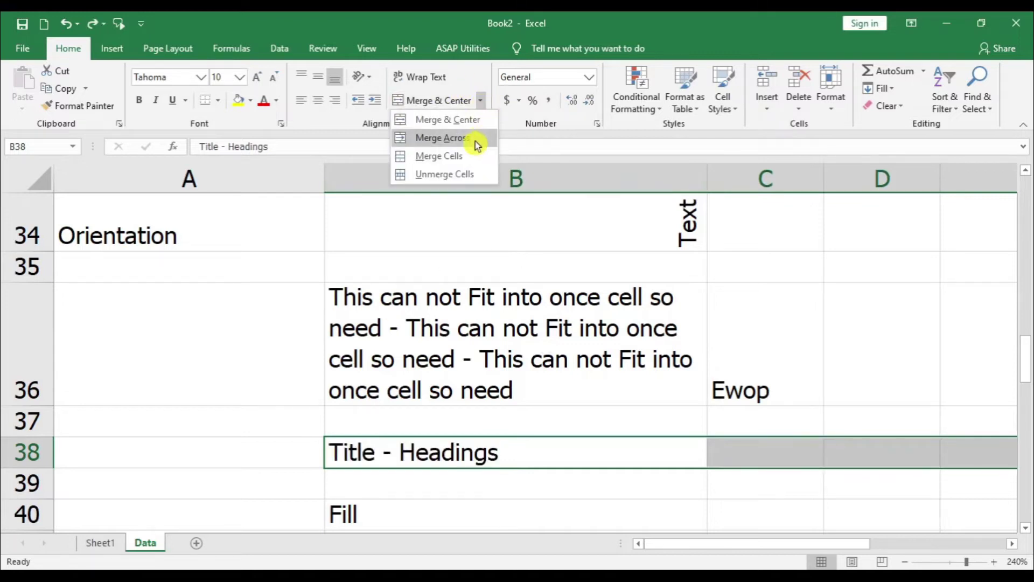
pyautogui.click(475, 141)
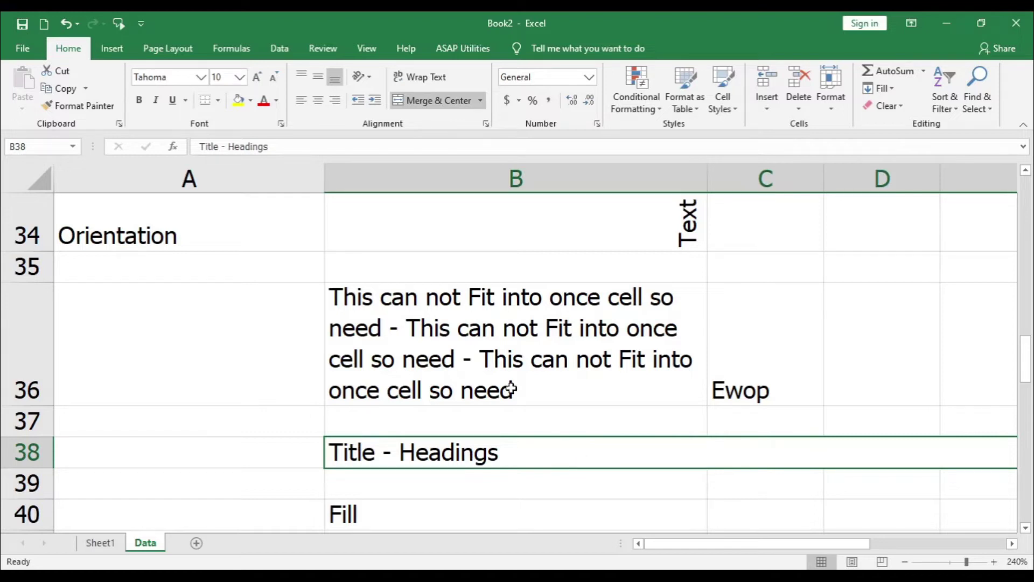
pyautogui.click(480, 101)
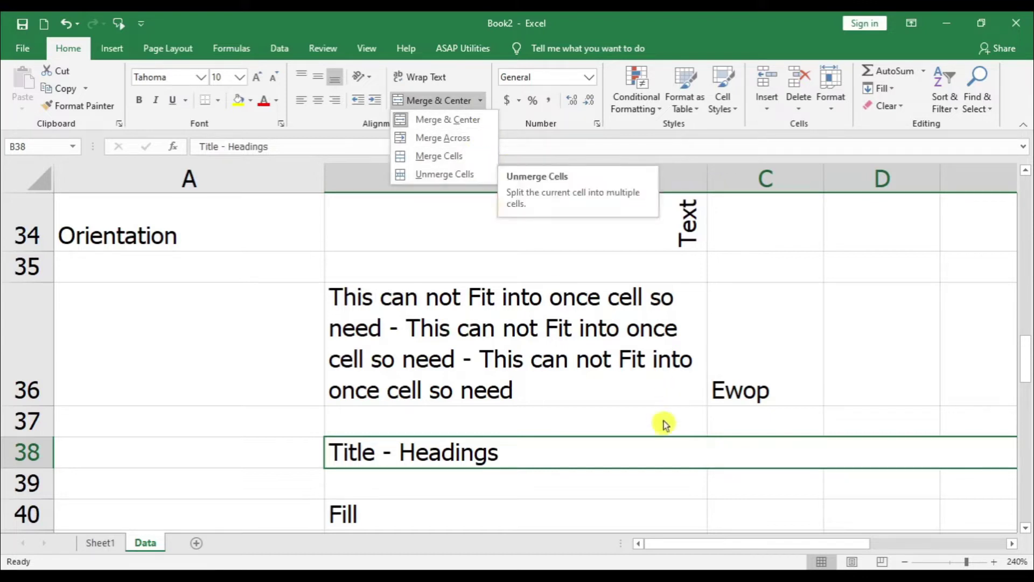
pyautogui.click(447, 175)
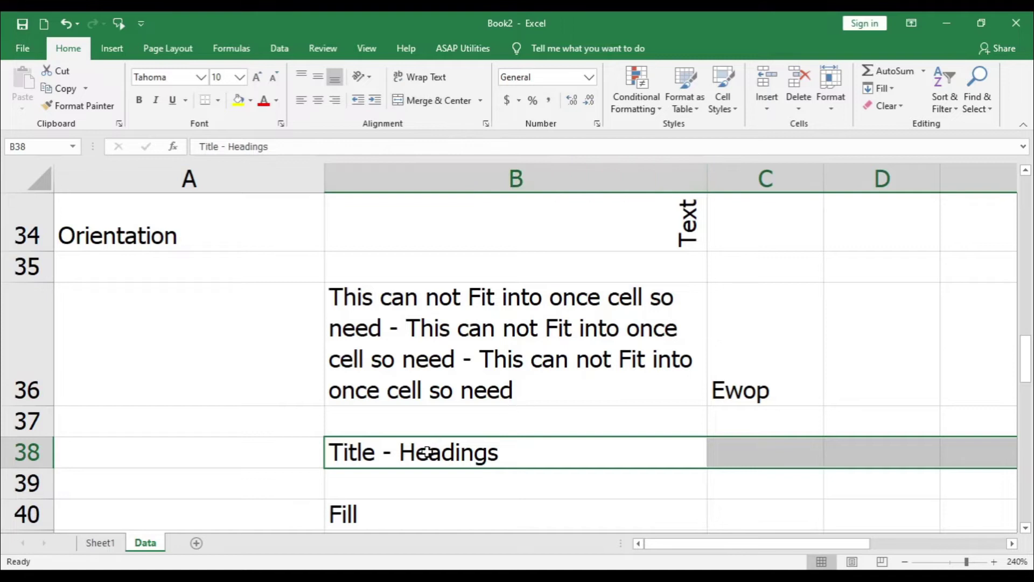
# - Set the horizontal alignment of cell B40 to Fill in the Format Cells dialog
pyautogui.scroll(-1, 415, 452)
pyautogui.click(425, 301)
pyautogui.click(485, 127)
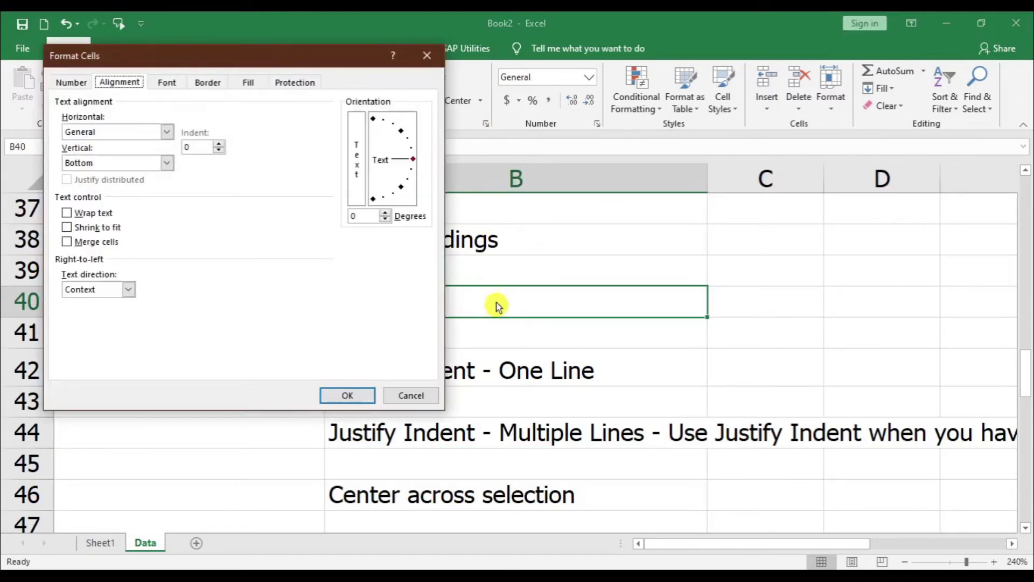
pyautogui.click(122, 132)
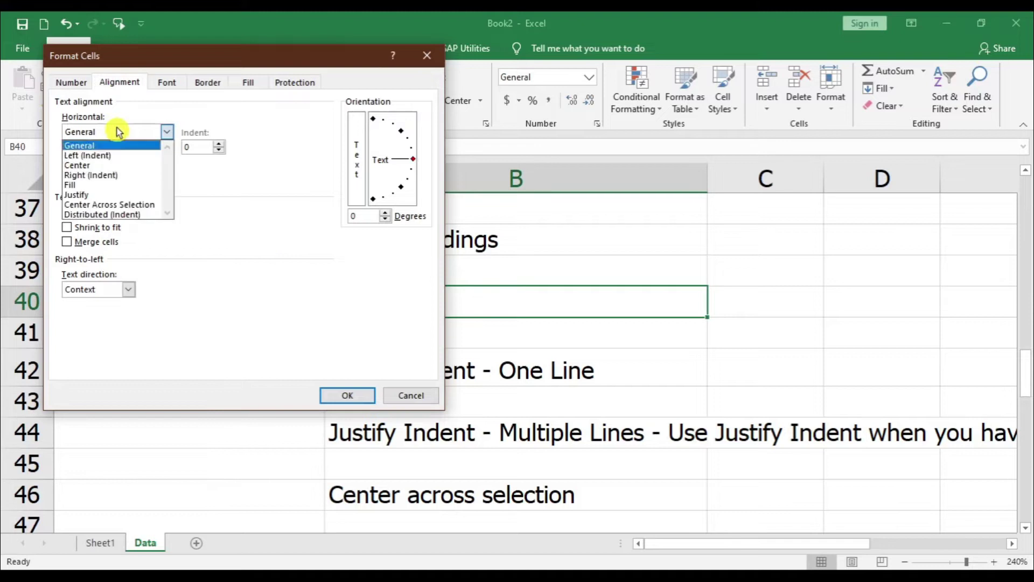
pyautogui.click(116, 184)
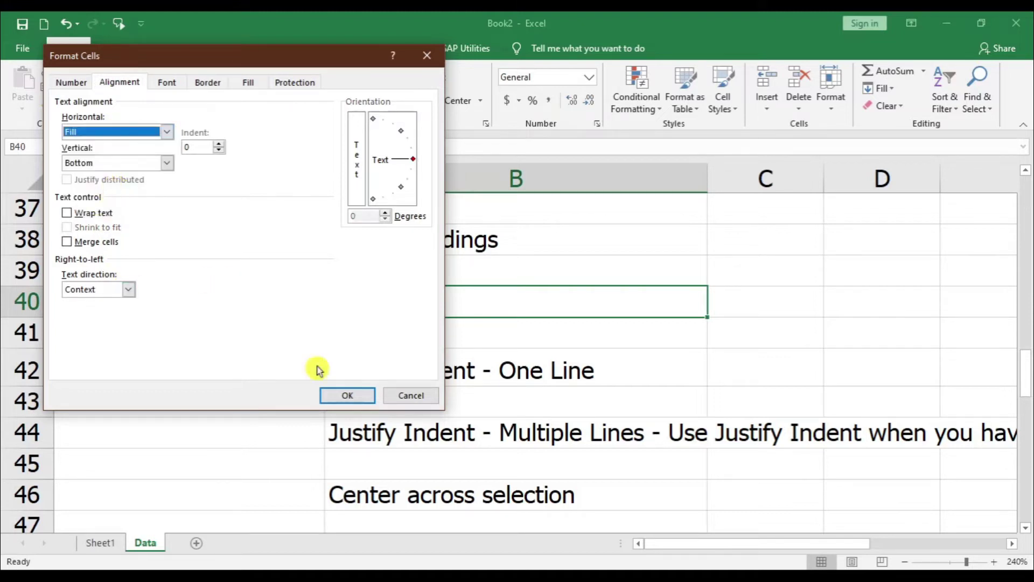
pyautogui.moveTo(328, 59); pyautogui.dragTo(847, 19)
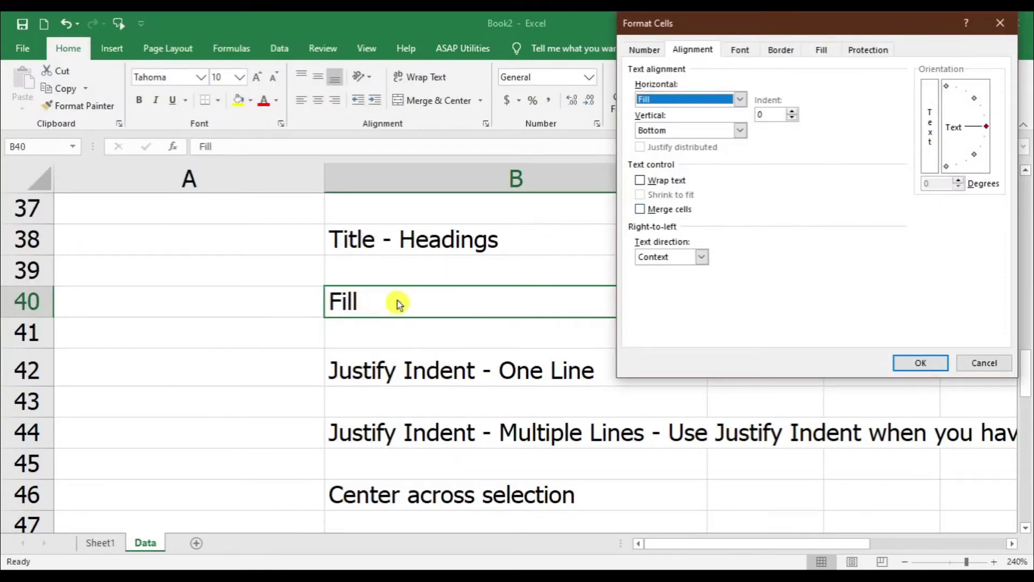
pyautogui.click(922, 363)
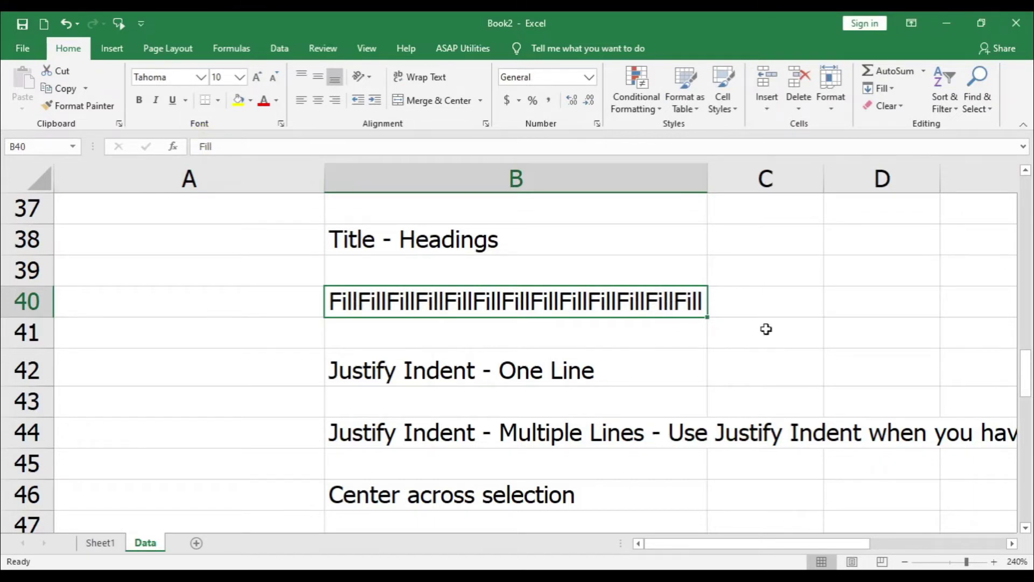
# - Extend the repeated text into cell C40 by setting its horizontal alignment to Fill
pyautogui.click(751, 305)
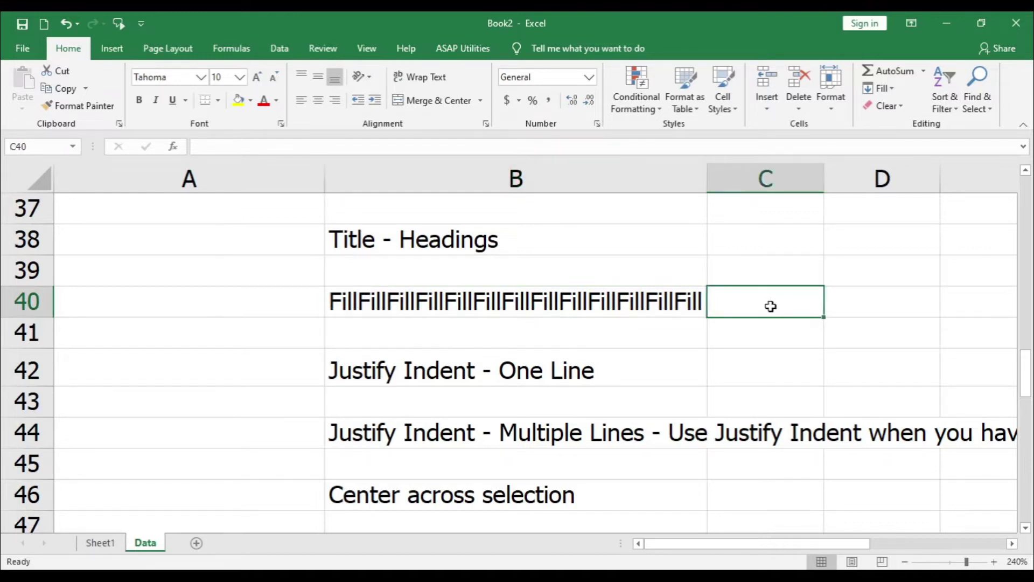
pyautogui.hotkey('ctrl', '1')
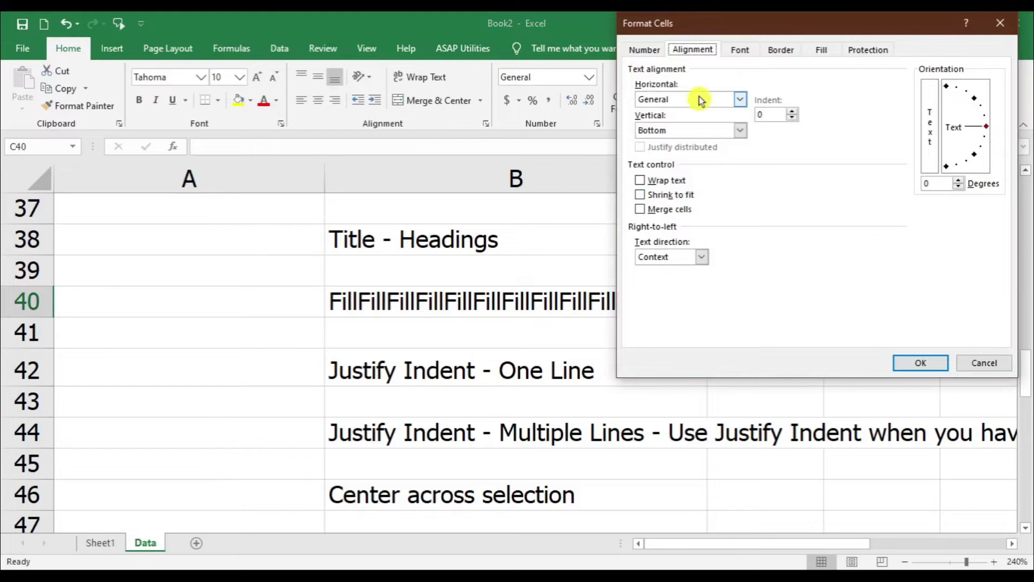
pyautogui.moveTo(709, 32); pyautogui.dragTo(151, 56)
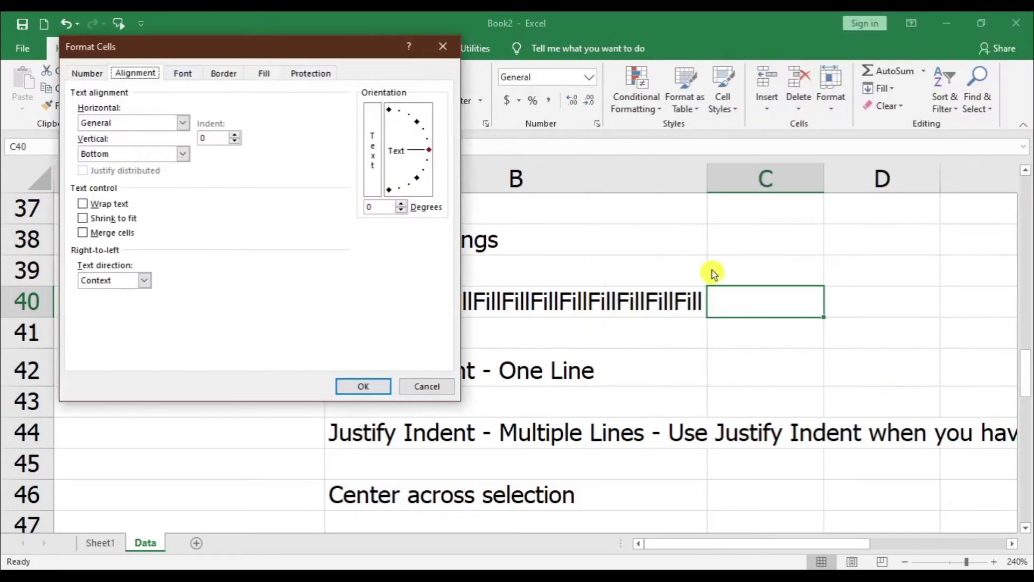
pyautogui.click(89, 122)
pyautogui.click(110, 172)
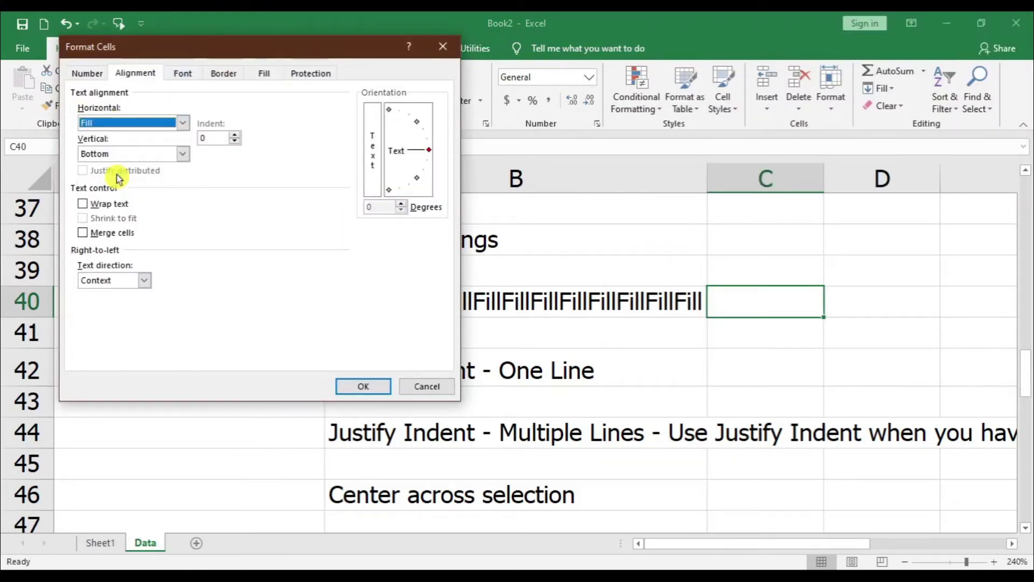
pyautogui.click(387, 386)
pyautogui.click(420, 299)
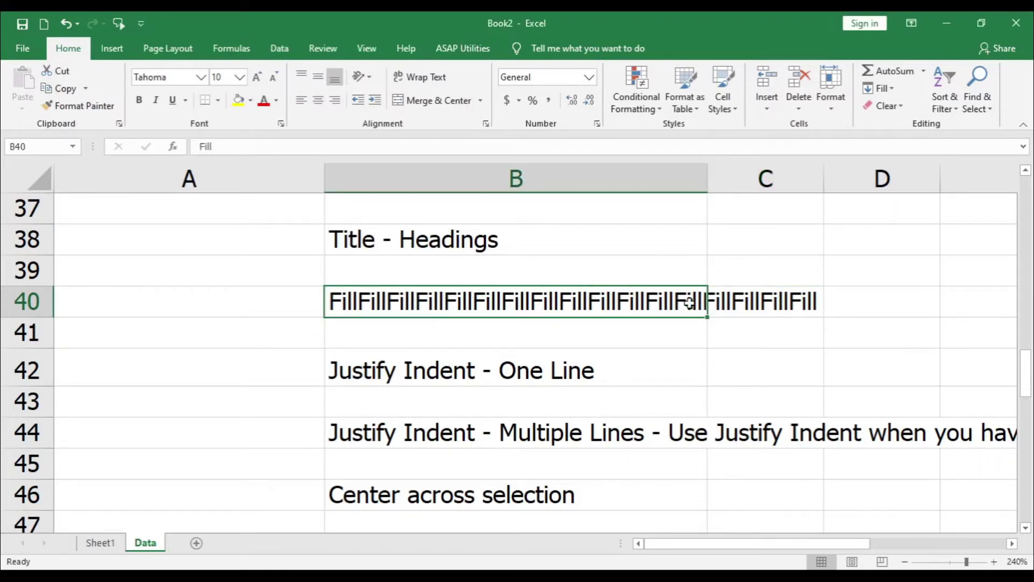
pyautogui.moveTo(691, 302); pyautogui.dragTo(757, 300)
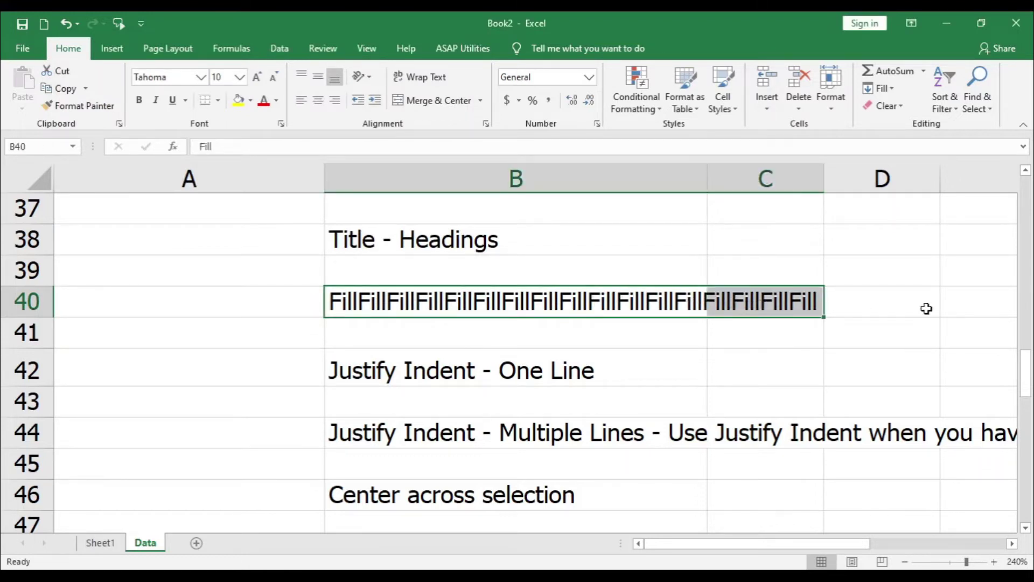
# - Set the horizontal alignment of cell D40 to Fill so the repeated text extends across it
pyautogui.click(926, 308)
pyautogui.hotkey('ctrl', '1')
pyautogui.click(137, 125)
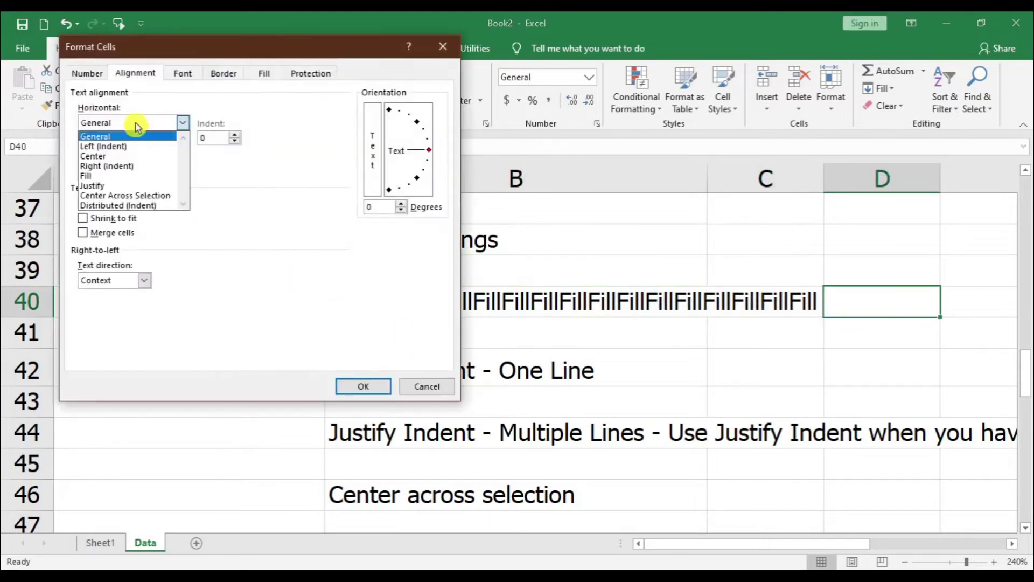
pyautogui.click(136, 175)
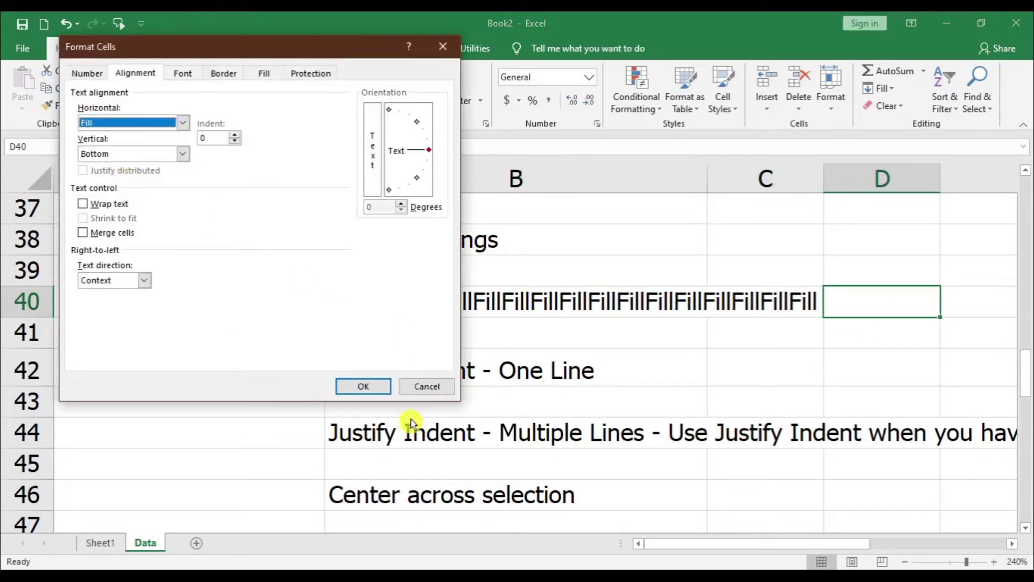
pyautogui.click(363, 386)
pyautogui.moveTo(374, 295); pyautogui.dragTo(889, 301)
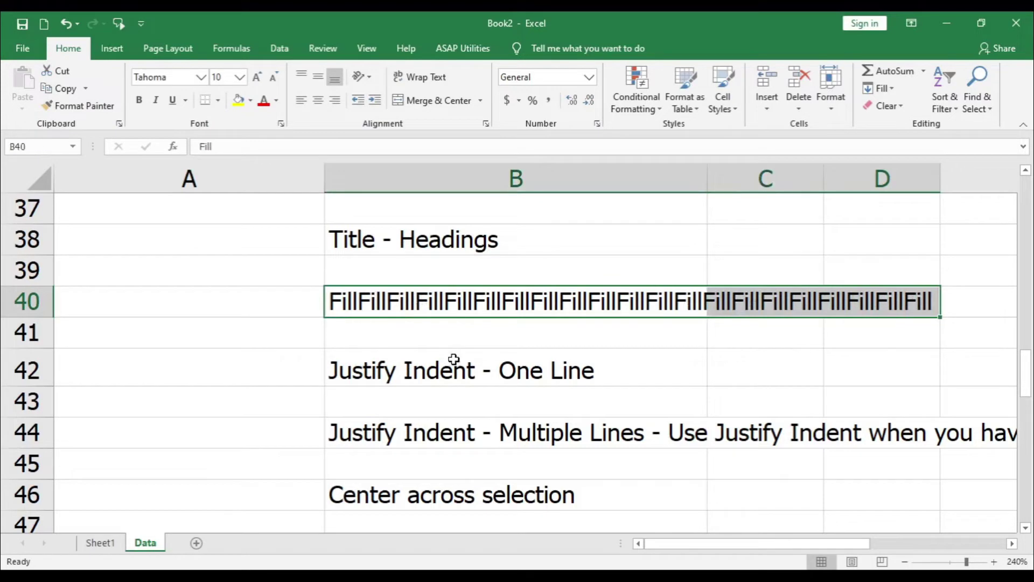
pyautogui.click(397, 368)
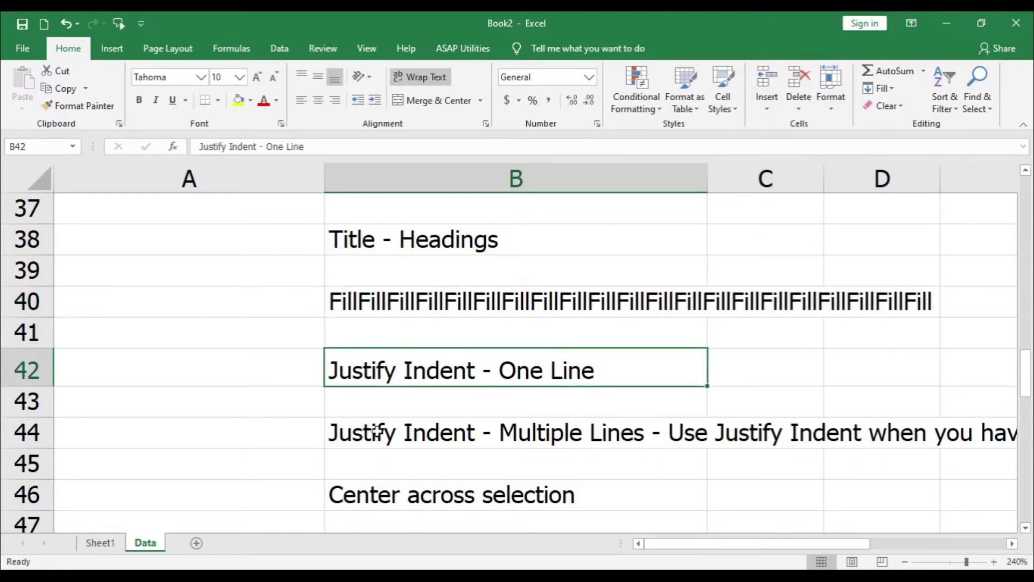
# - Set the horizontal alignment of cell B42 to Justify in the Format Cells dialog
pyautogui.hotkey('ctrl', '1')
pyautogui.click(138, 128)
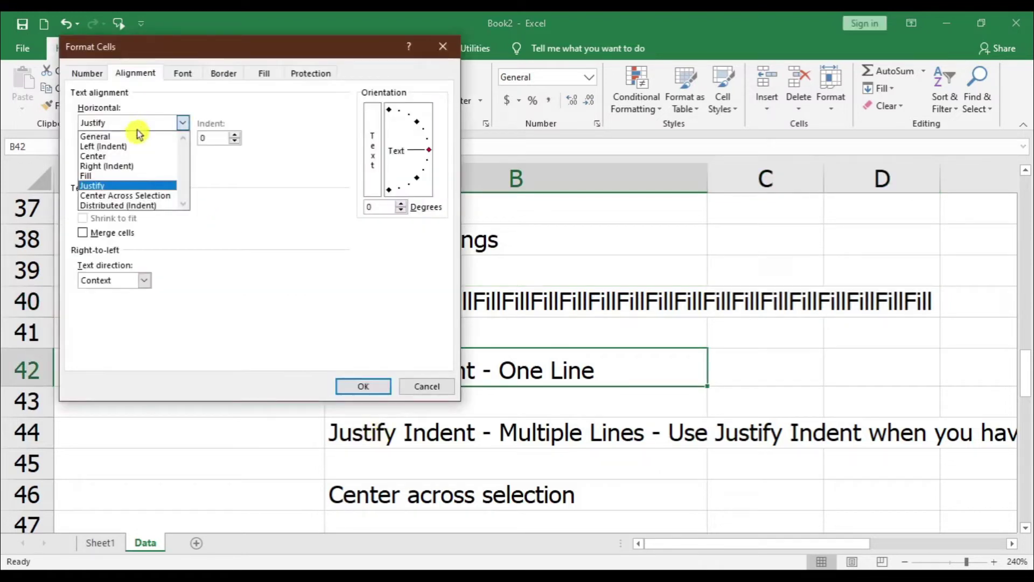
pyautogui.click(142, 186)
pyautogui.moveTo(132, 47); pyautogui.dragTo(51, 69)
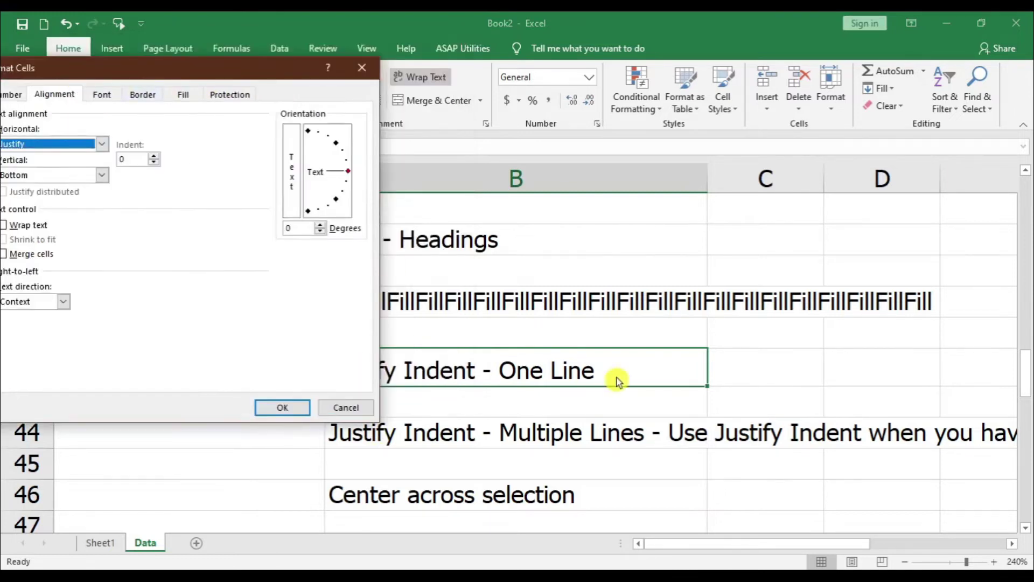
pyautogui.click(282, 408)
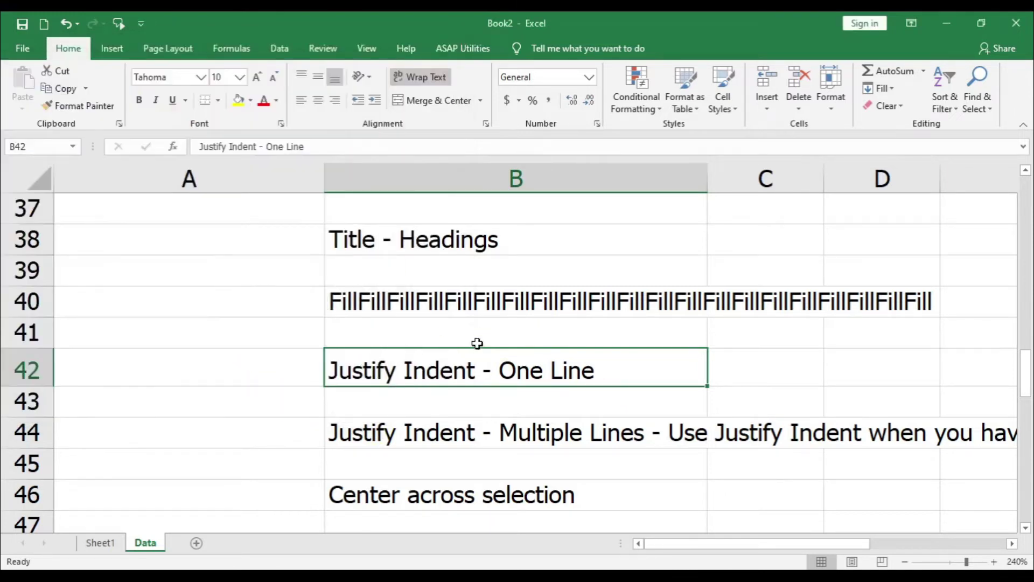
# - Set the horizontal alignment of the multi-line text in cell B44 to Justify
pyautogui.click(485, 428)
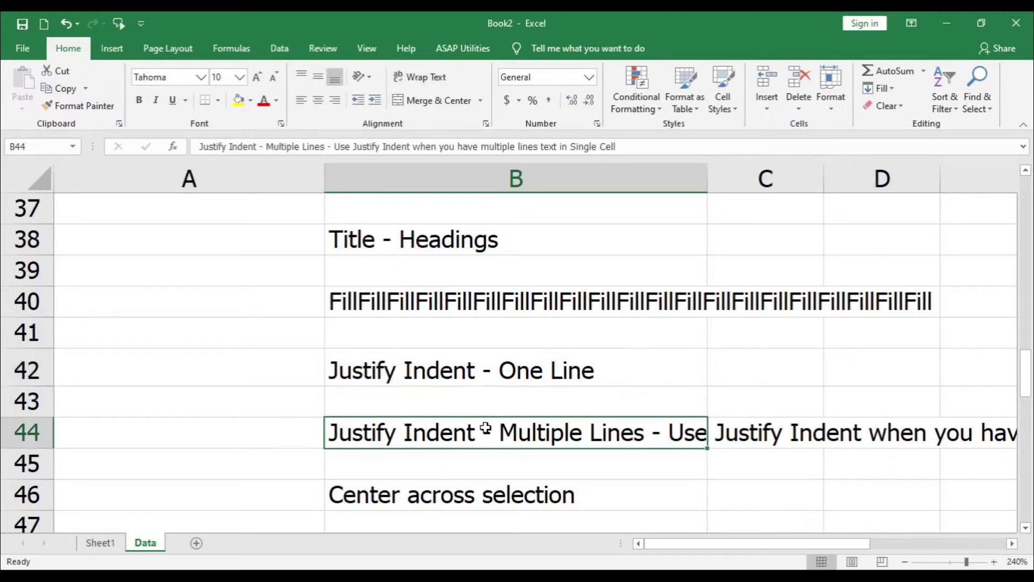
pyautogui.hotkey('ctrl', '1')
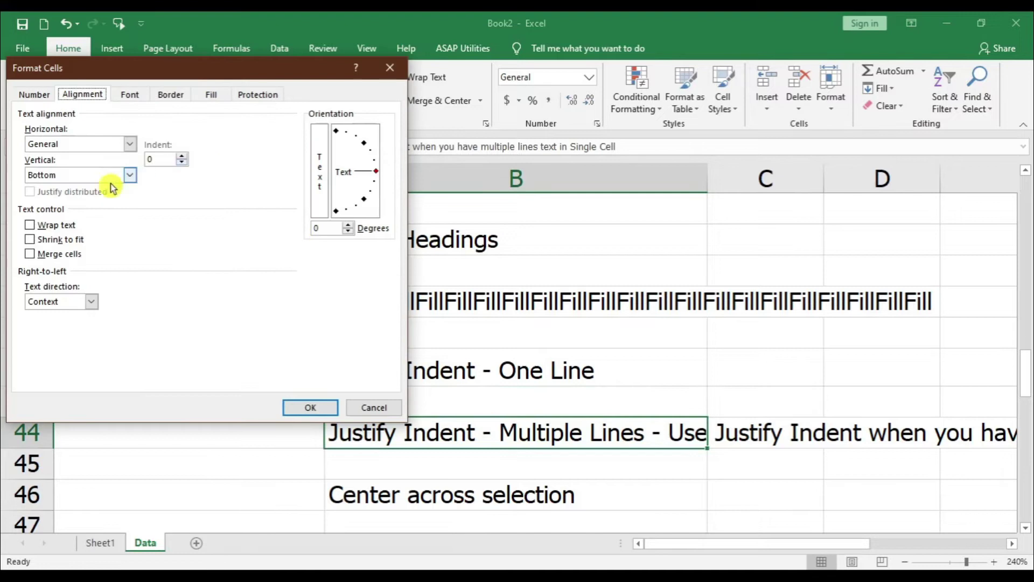
pyautogui.click(130, 144)
pyautogui.click(95, 210)
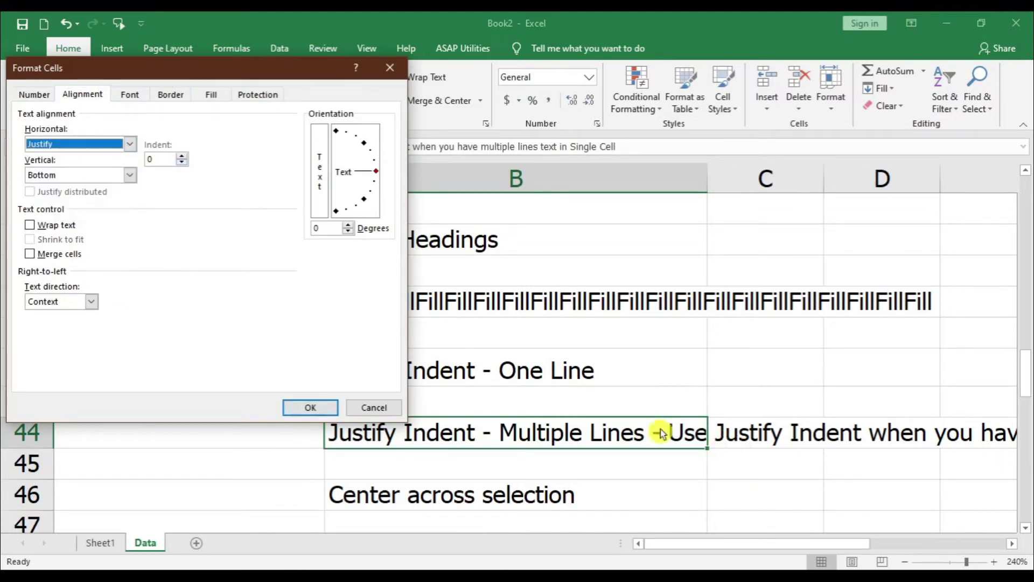
pyautogui.click(307, 409)
# - Set the horizontal alignment of the range B46:E46 to Center Across Selection
pyautogui.scroll(-1, 604, 439)
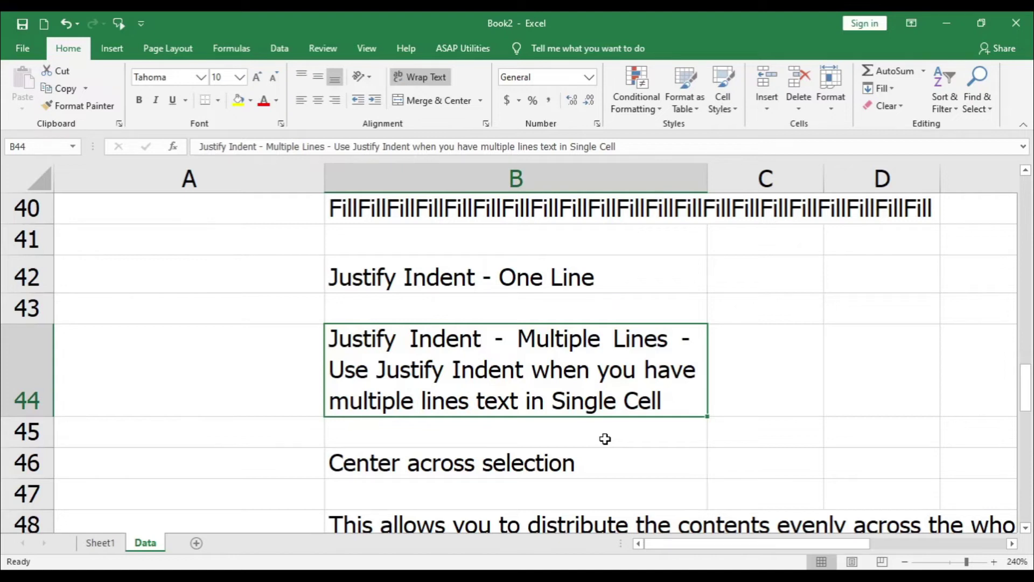
pyautogui.click(385, 466)
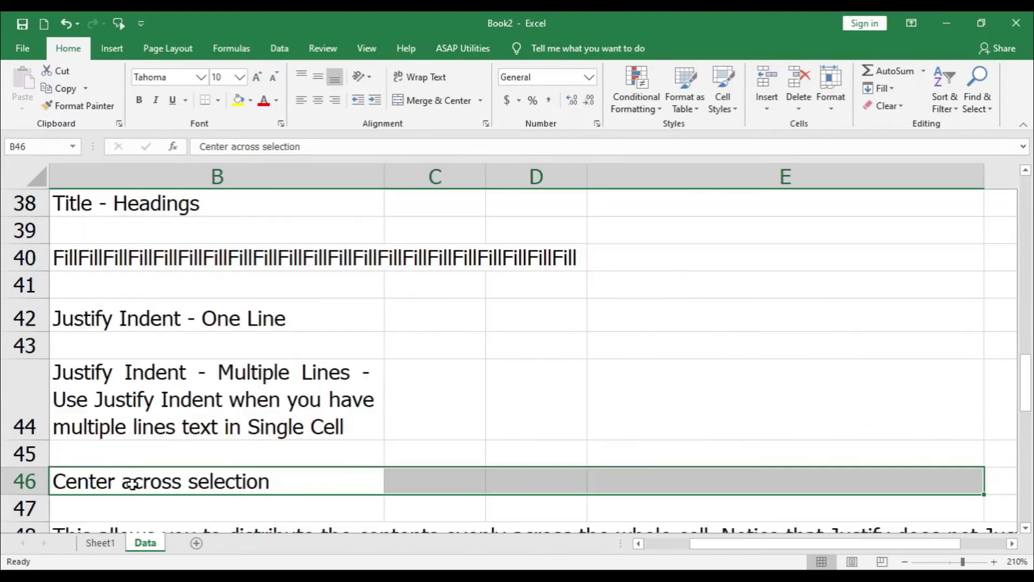
pyautogui.moveTo(133, 484); pyautogui.dragTo(778, 487)
pyautogui.hotkey('ctrl', '1')
pyautogui.click(95, 144)
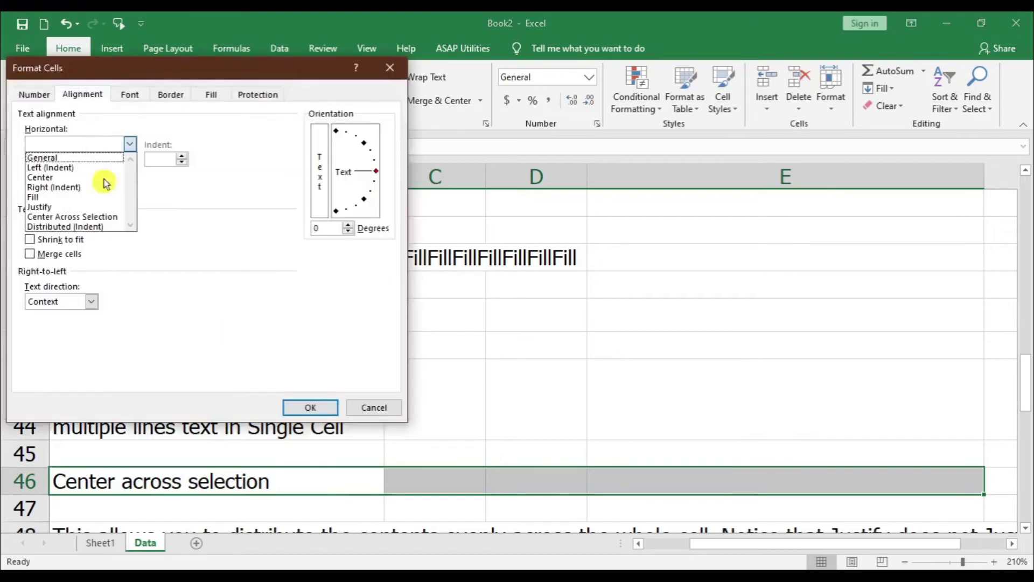
pyautogui.click(111, 226)
pyautogui.click(112, 144)
pyautogui.click(95, 217)
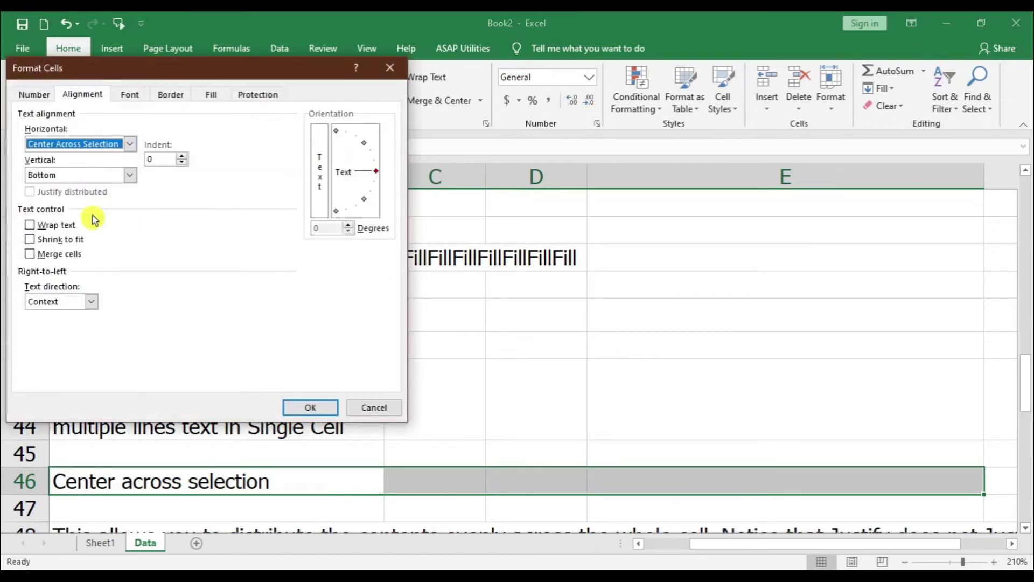
pyautogui.click(325, 410)
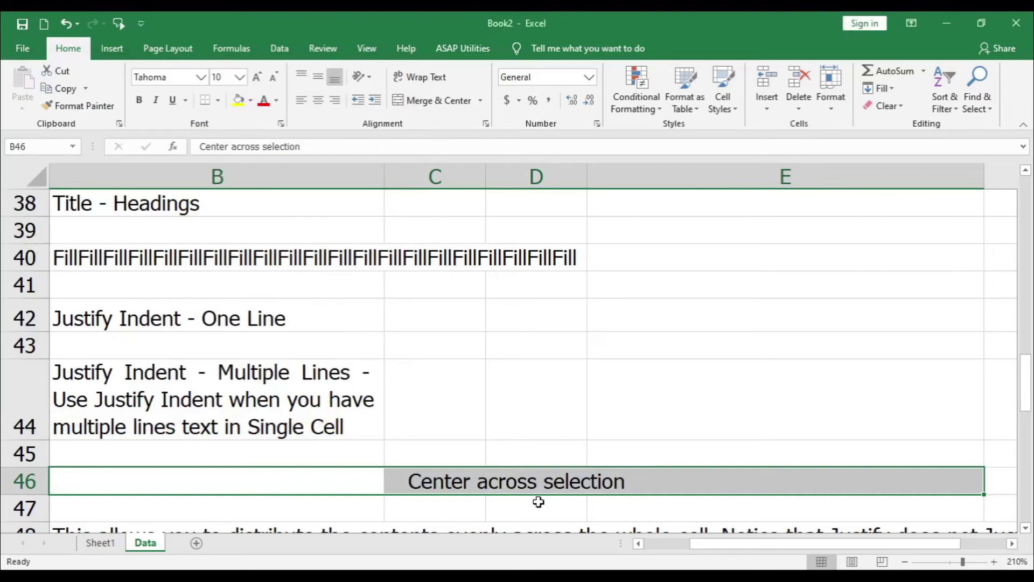
# - Check the individual cells of B46:E46 to see which one holds the centred text
pyautogui.click(274, 481)
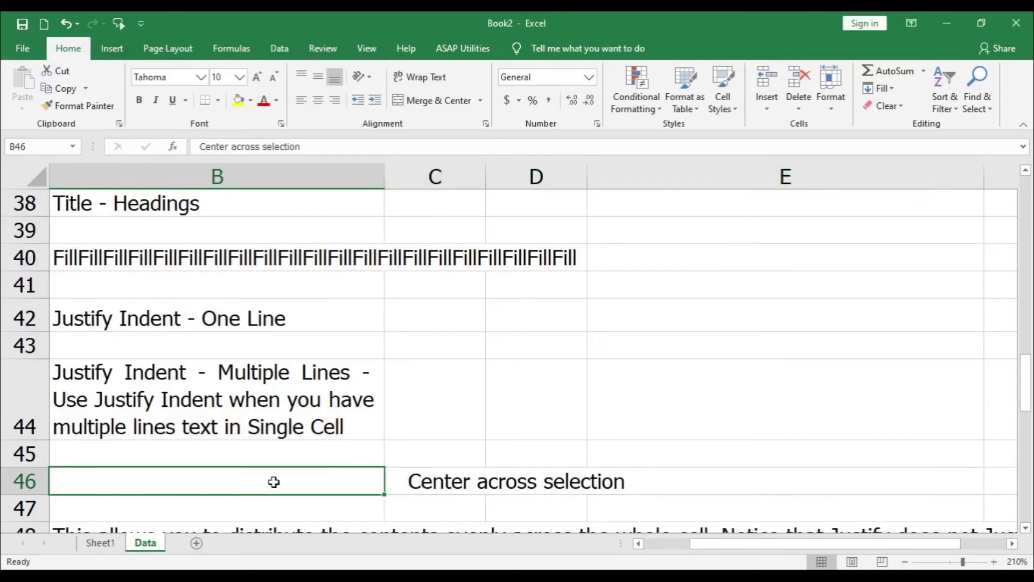
pyautogui.click(455, 485)
pyautogui.click(602, 479)
pyautogui.click(546, 478)
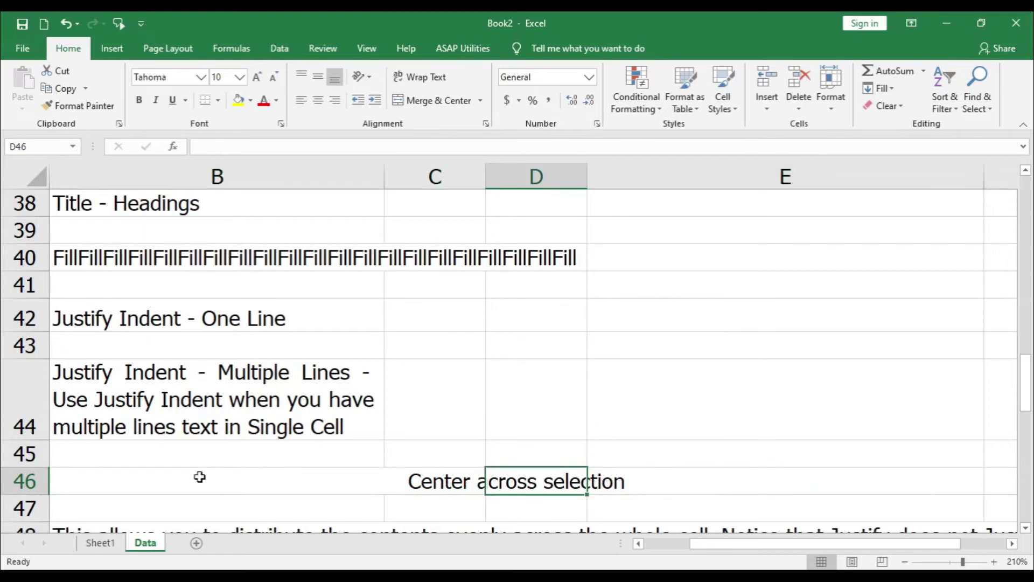
pyautogui.click(307, 477)
pyautogui.moveTo(382, 474); pyautogui.dragTo(720, 479)
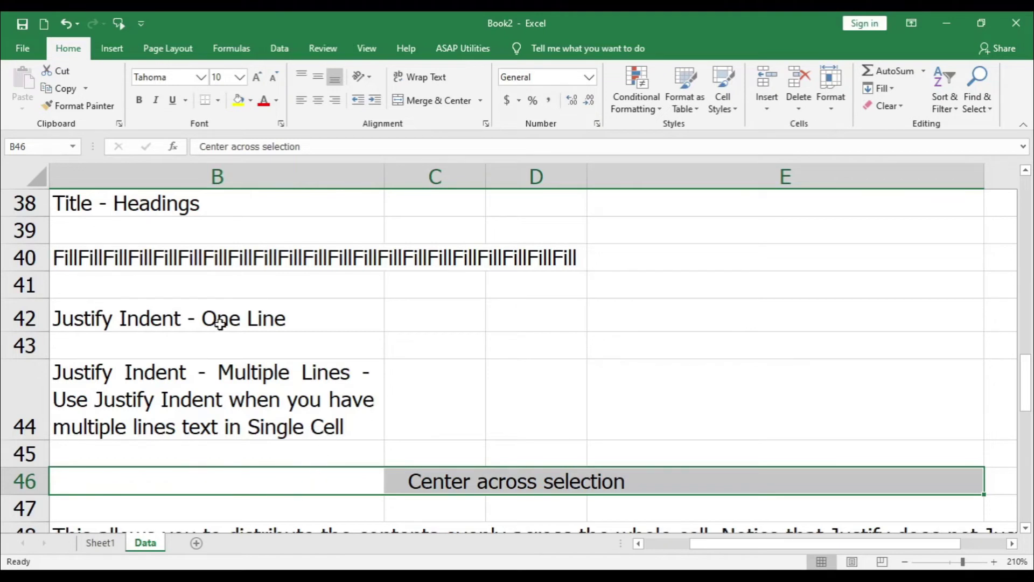
# - Try Distributed (Indent) as the horizontal alignment of cell B48, and undo it
pyautogui.scroll(-1, 229, 334)
pyautogui.click(128, 448)
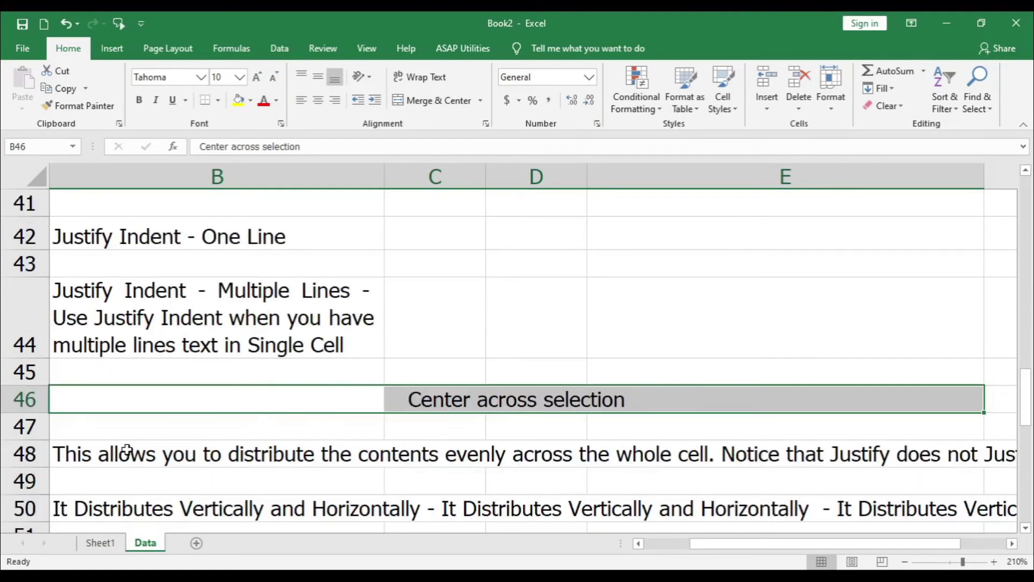
pyautogui.hotkey('ctrl', '1')
pyautogui.click(87, 144)
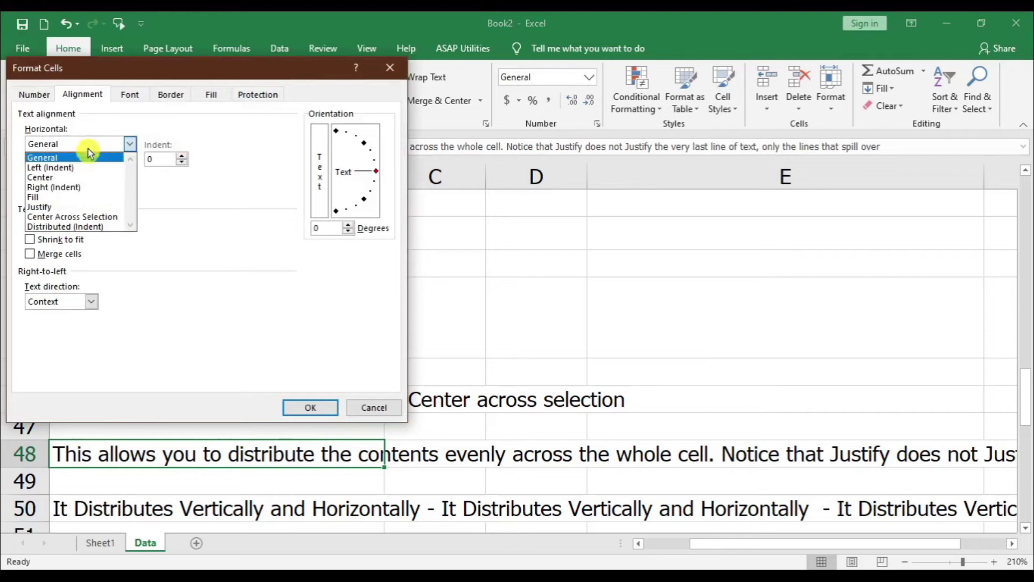
pyautogui.click(102, 226)
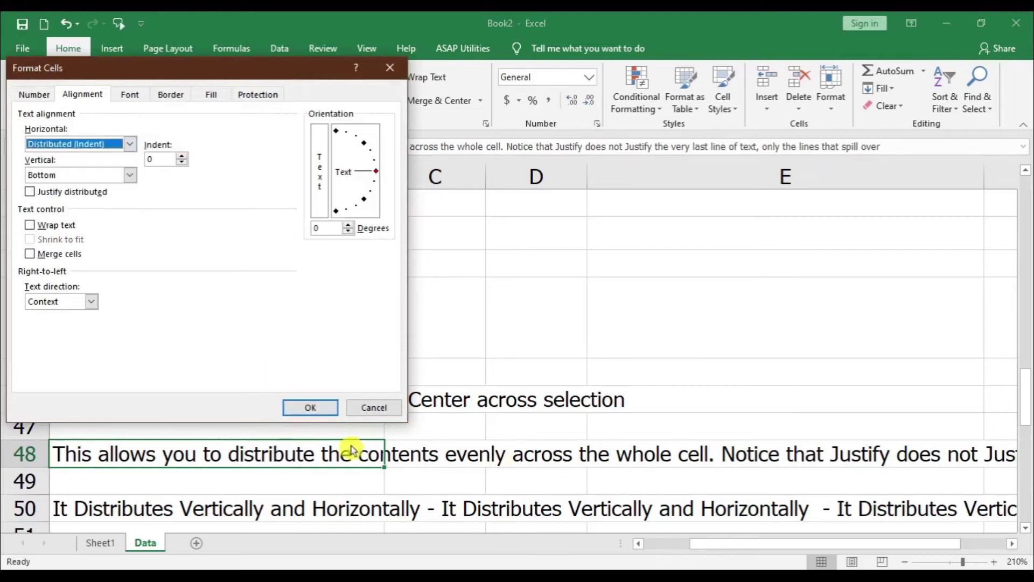
pyautogui.click(316, 405)
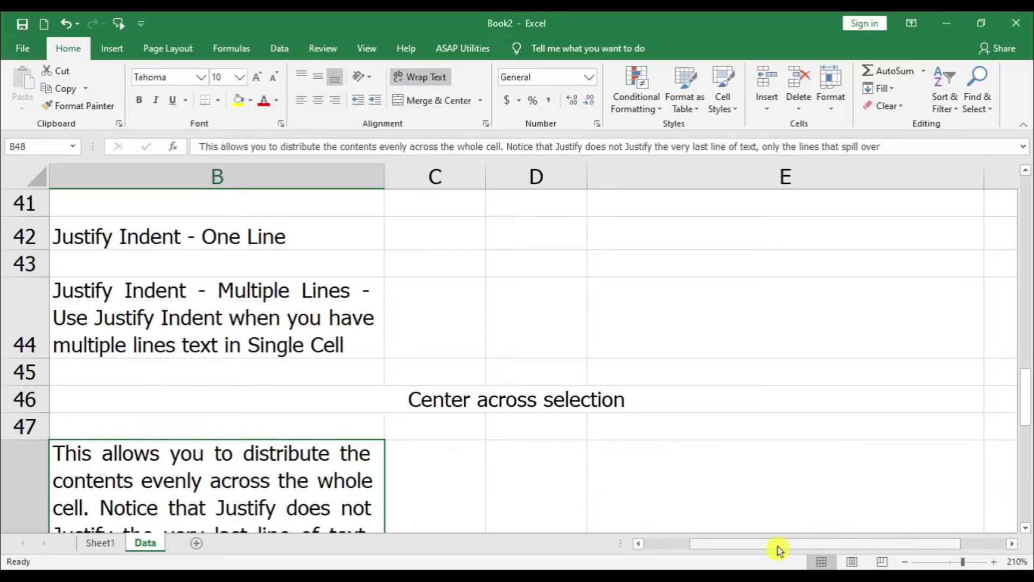
pyautogui.hotkey('ctrl', 'z')
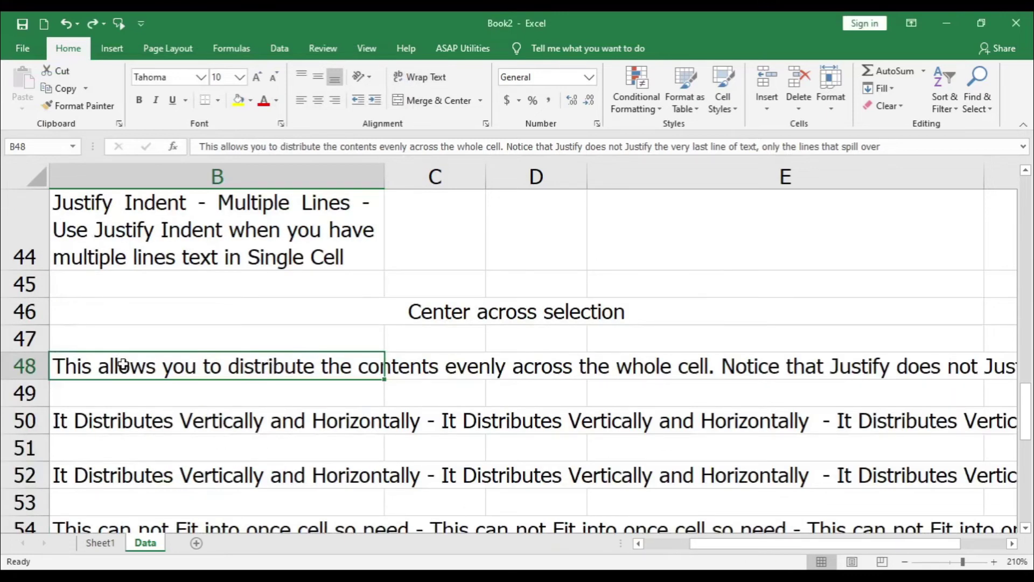
# - Wrap the text in cell B48 and set its horizontal alignment to Distributed (Indent)
pyautogui.moveTo(727, 545); pyautogui.dragTo(717, 544)
pyautogui.hotkey('ctrl', '1')
pyautogui.press('Escape')
pyautogui.click(413, 75)
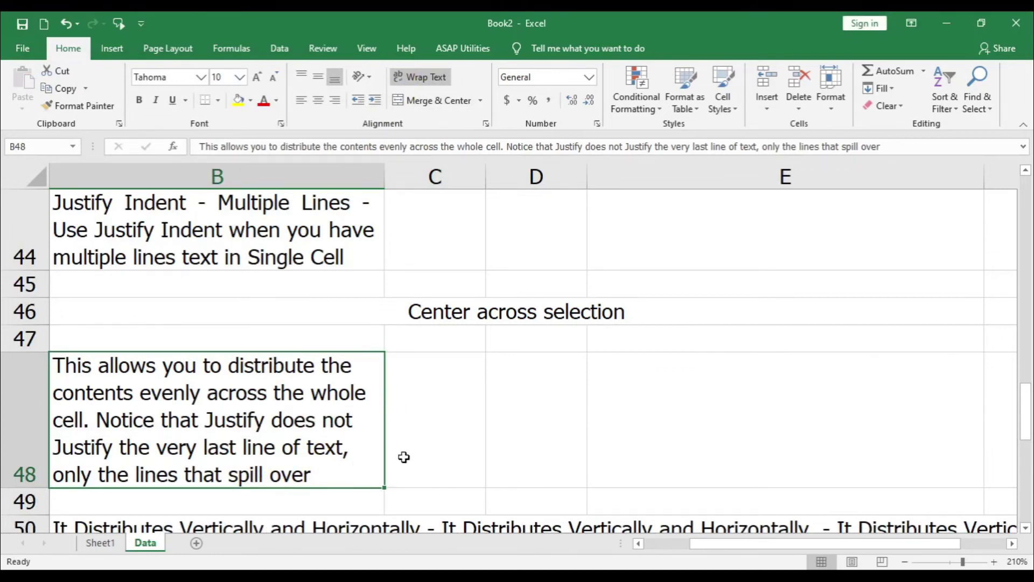
pyautogui.hotkey('ctrl', '1')
pyautogui.click(92, 148)
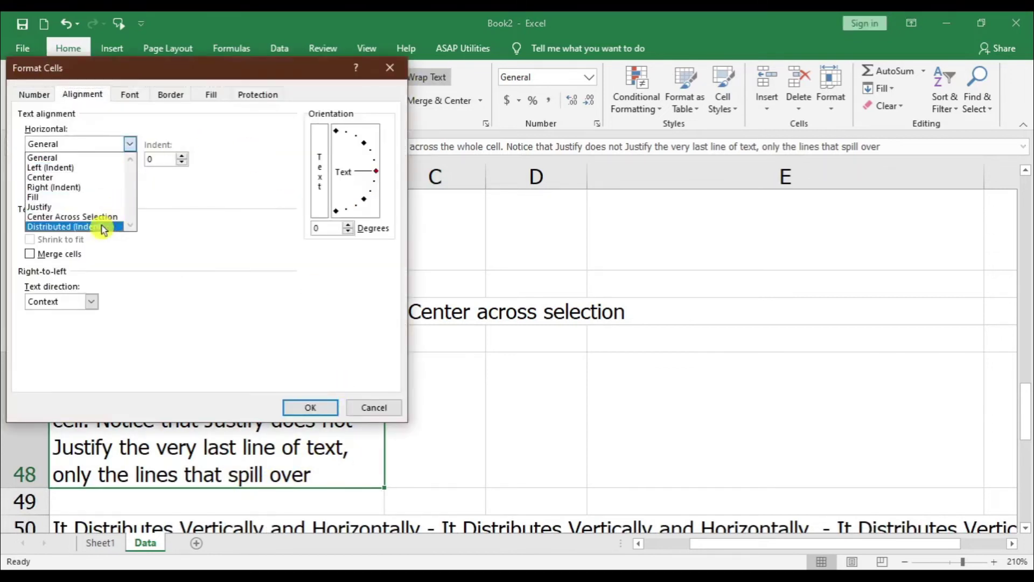
pyautogui.click(103, 232)
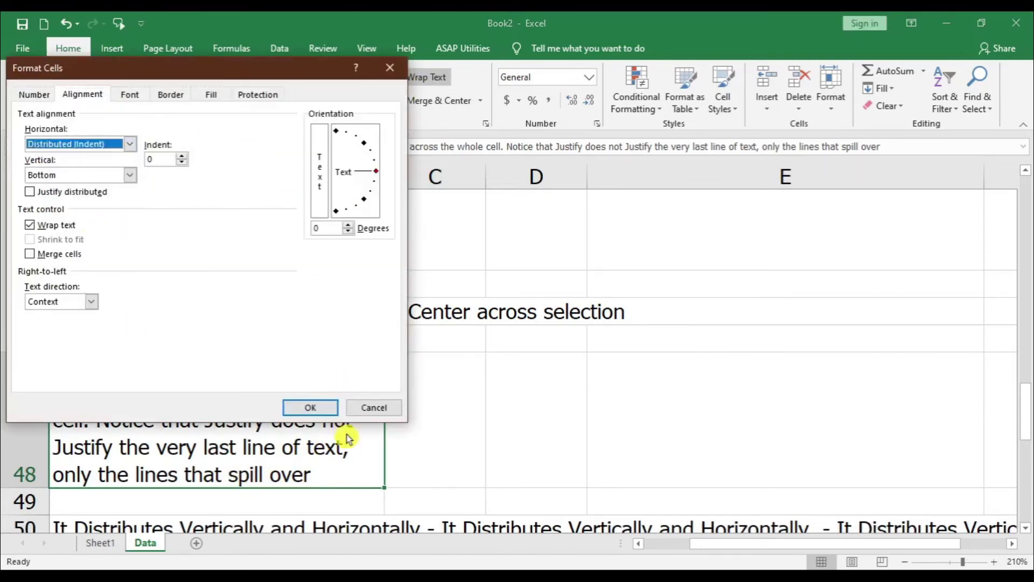
pyautogui.click(310, 408)
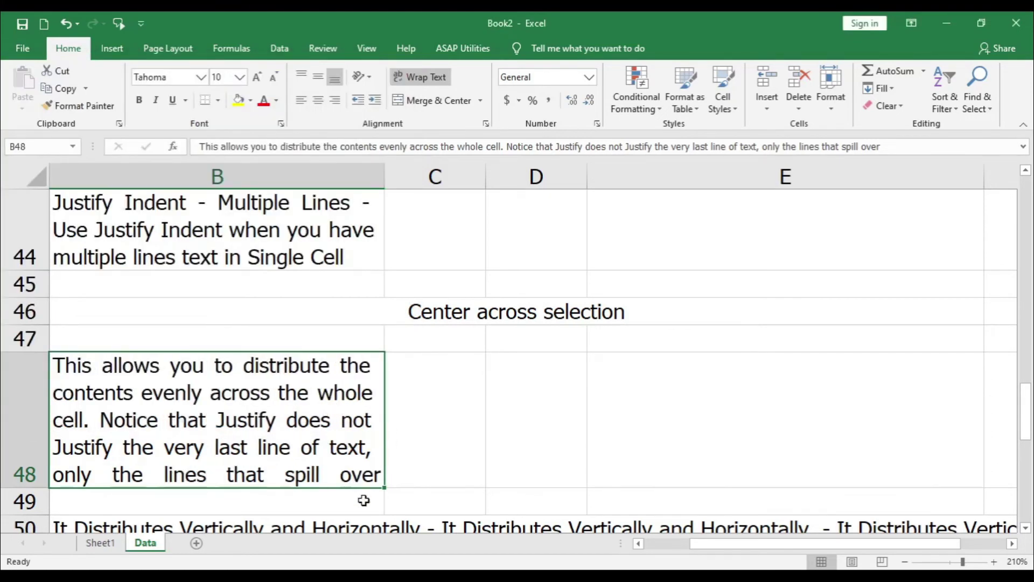
# - Set the vertical alignment of cell B50 to Justify in the Format Cells dialog
pyautogui.scroll(-1, 354, 439)
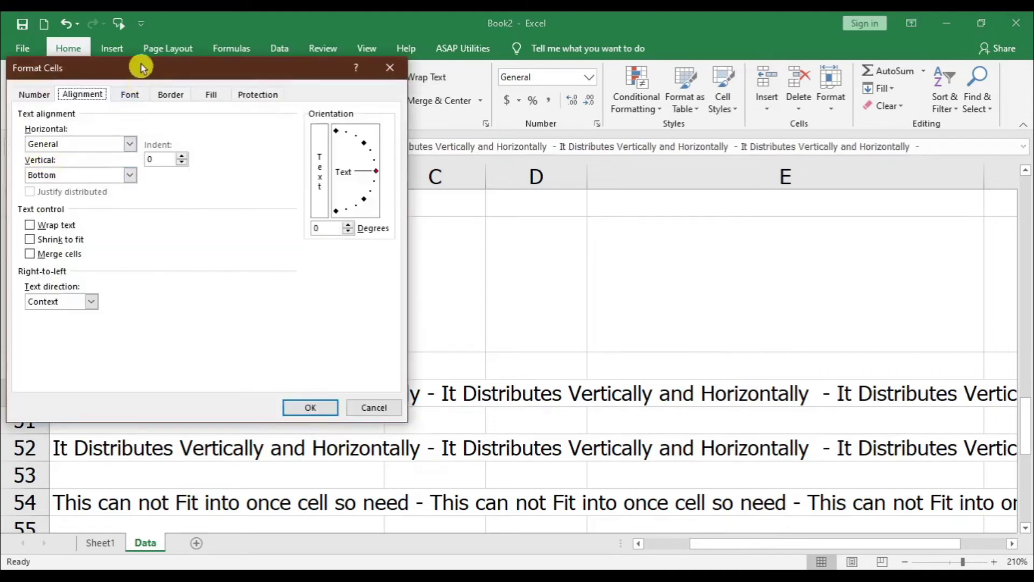
pyautogui.moveTo(141, 67); pyautogui.dragTo(467, 77)
pyautogui.click(457, 184)
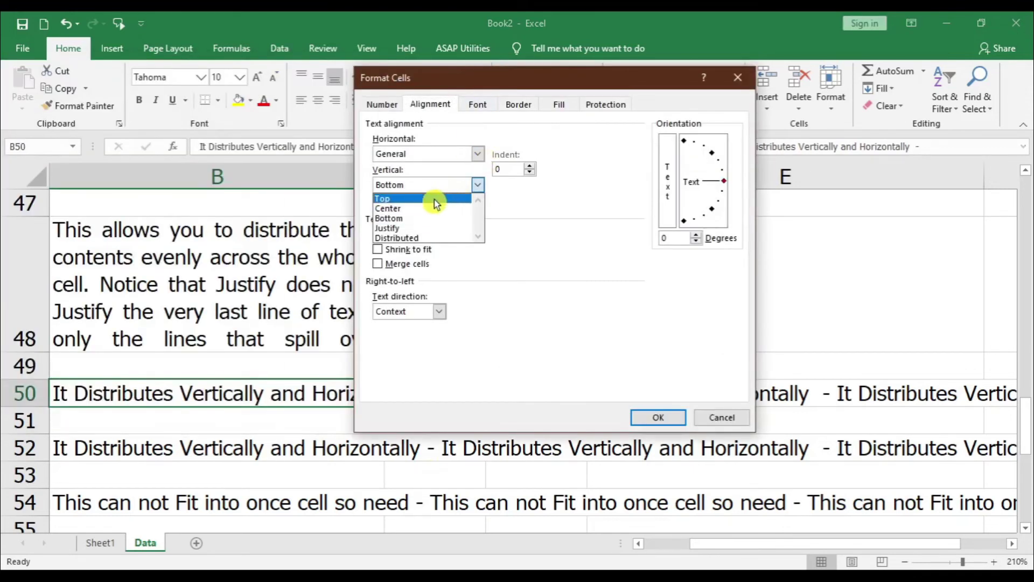
pyautogui.click(428, 228)
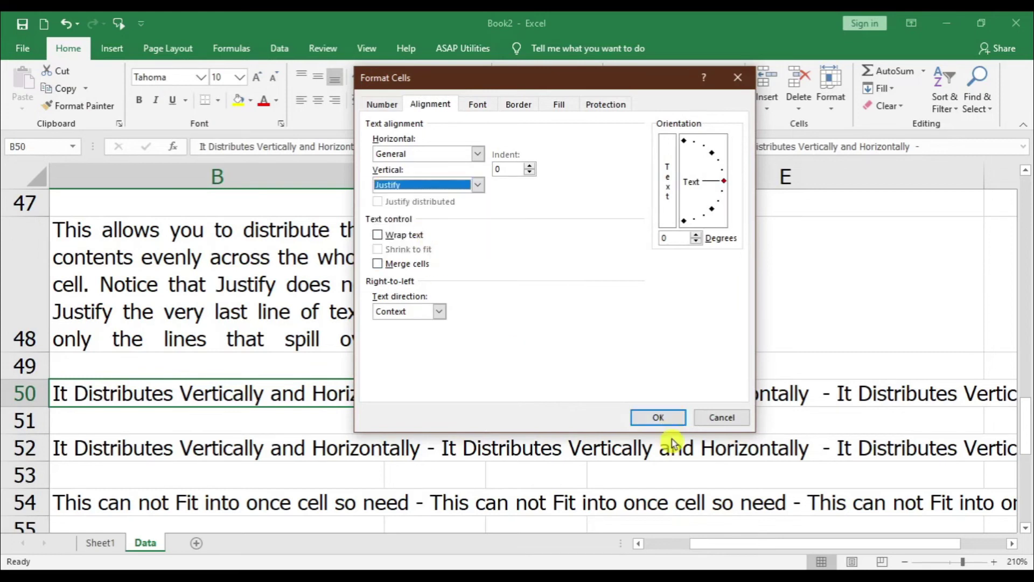
pyautogui.click(662, 421)
# - Increase the height of row 50 so its justified lines spread out vertically
pyautogui.scroll(-1, 353, 385)
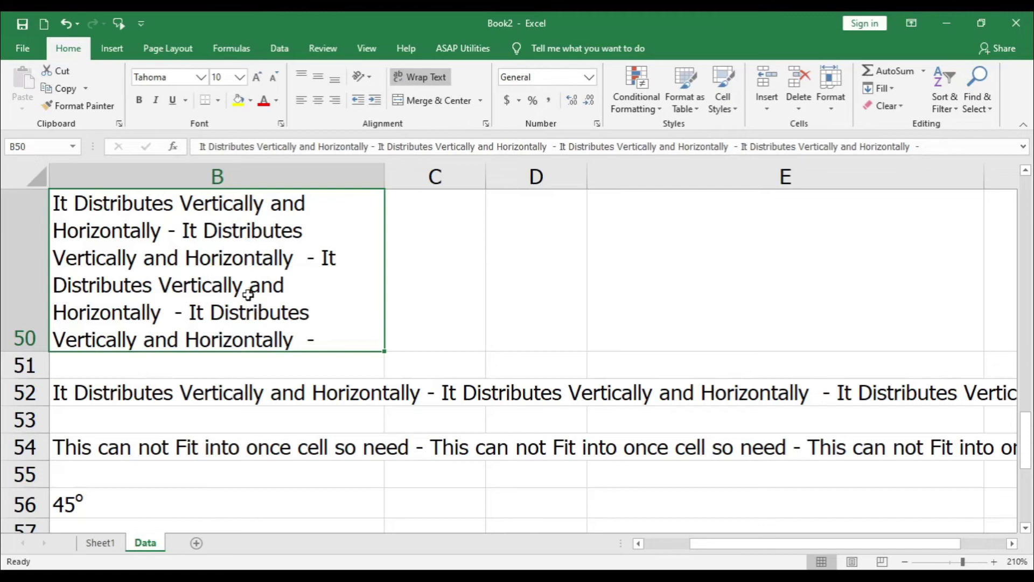
pyautogui.scroll(1, 221, 359)
pyautogui.scroll(-1, 221, 359)
pyautogui.moveTo(34, 351); pyautogui.dragTo(34, 433)
pyautogui.scroll(1, 79, 397)
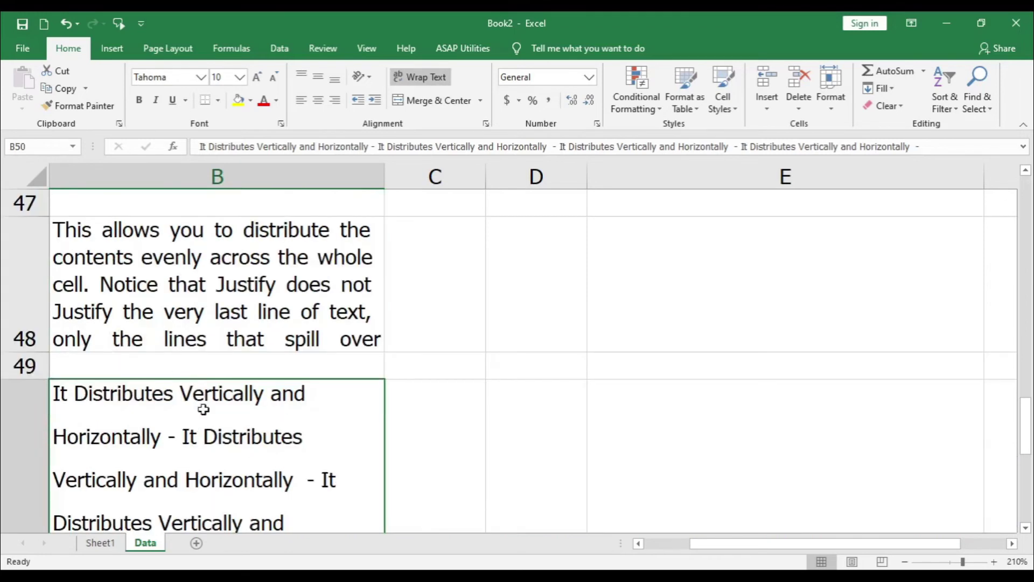
pyautogui.scroll(-1, 210, 404)
pyautogui.moveTo(33, 432); pyautogui.dragTo(34, 477)
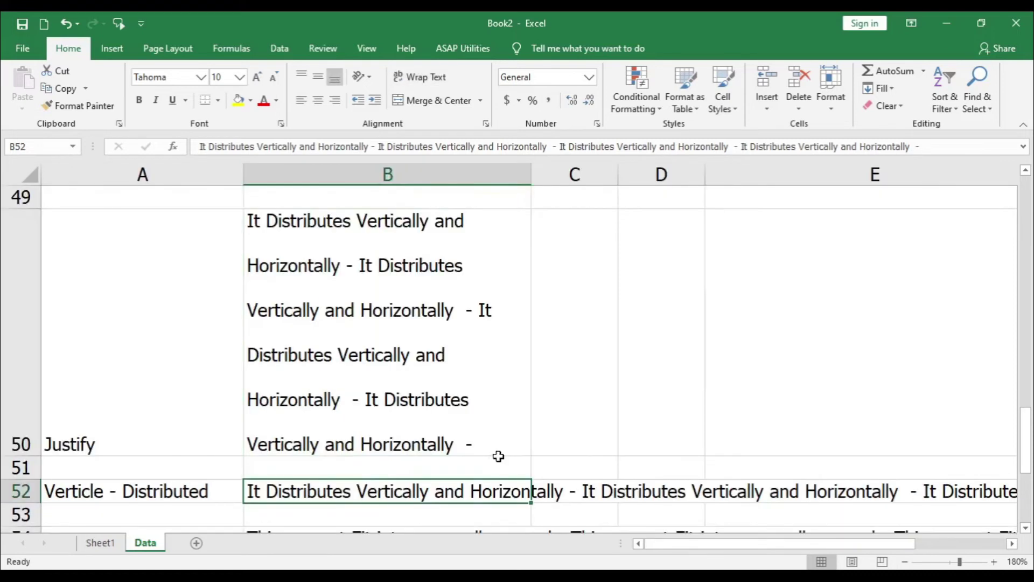
# - Set the vertical alignment of cell B52 to Distributed in the Format Cells dialog
pyautogui.hotkey('ctrl', '1')
pyautogui.click(440, 186)
pyautogui.click(438, 239)
pyautogui.click(636, 417)
# - Compare the vertically distributed text in cell B52 with the vertically justified text in cell B50
pyautogui.scroll(-1, 362, 436)
pyautogui.scroll(1, 414, 285)
pyautogui.scroll(-1, 419, 343)
pyautogui.scroll(1, 393, 399)
pyautogui.scroll(-1, 393, 399)
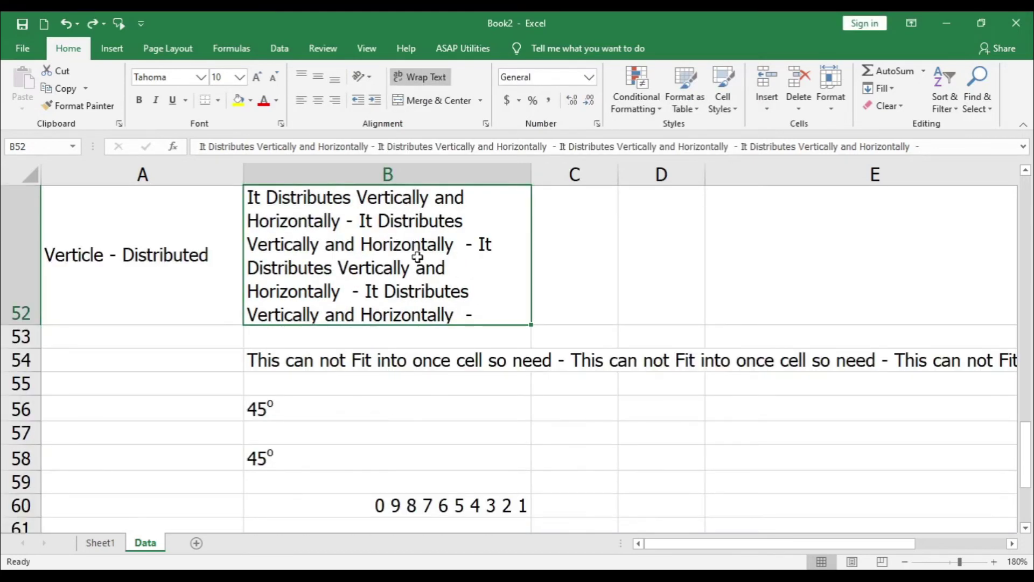
pyautogui.scroll(1, 466, 328)
pyautogui.scroll(-1, 459, 446)
pyautogui.scroll(1, 453, 444)
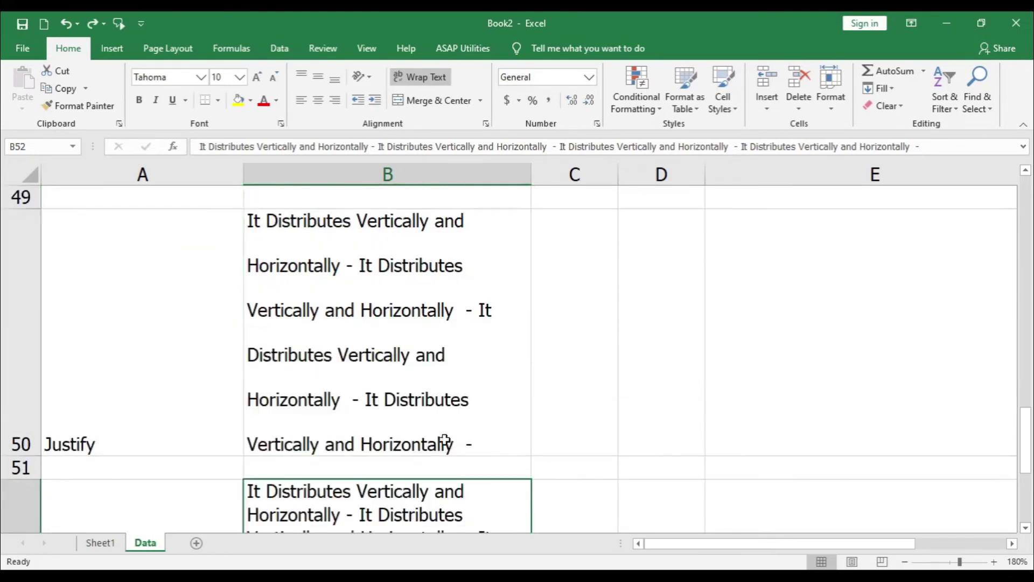
pyautogui.click(431, 294)
pyautogui.click(391, 486)
pyautogui.scroll(-1, 501, 413)
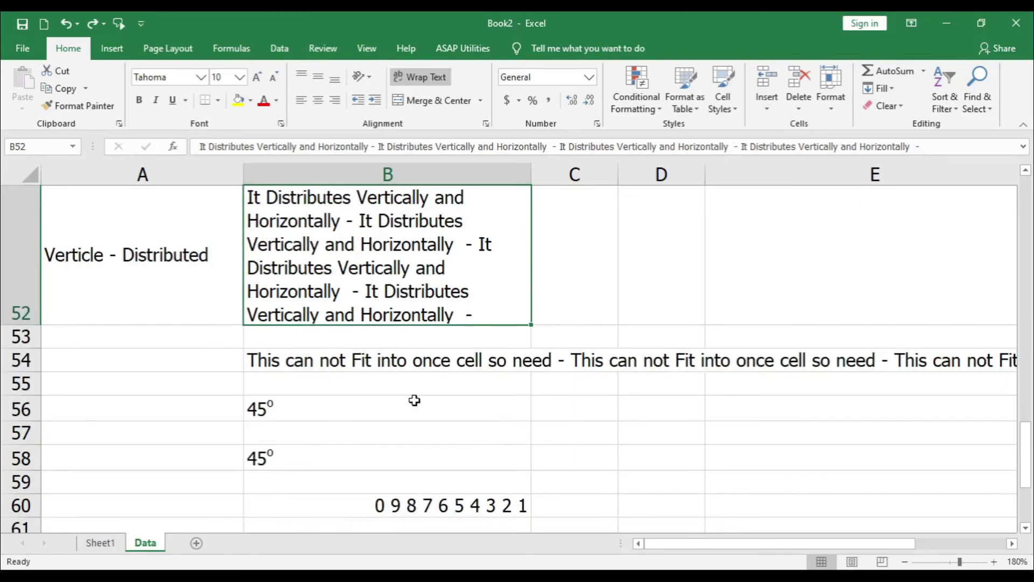
# - Turn on Shrink to fit for the long text in cell B54 in the Format Cells dialog
pyautogui.click(412, 360)
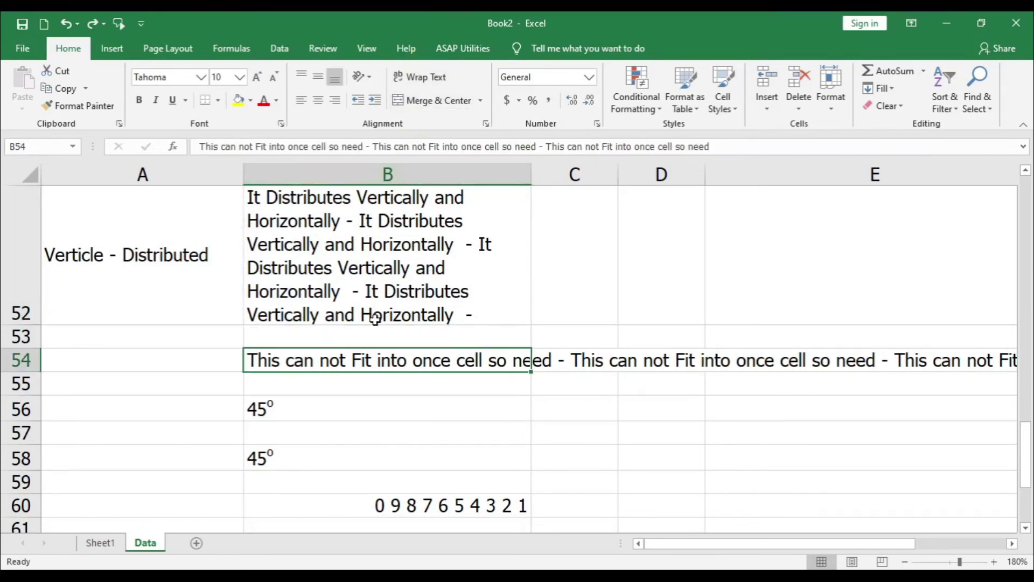
pyautogui.hotkey('ctrl', '1')
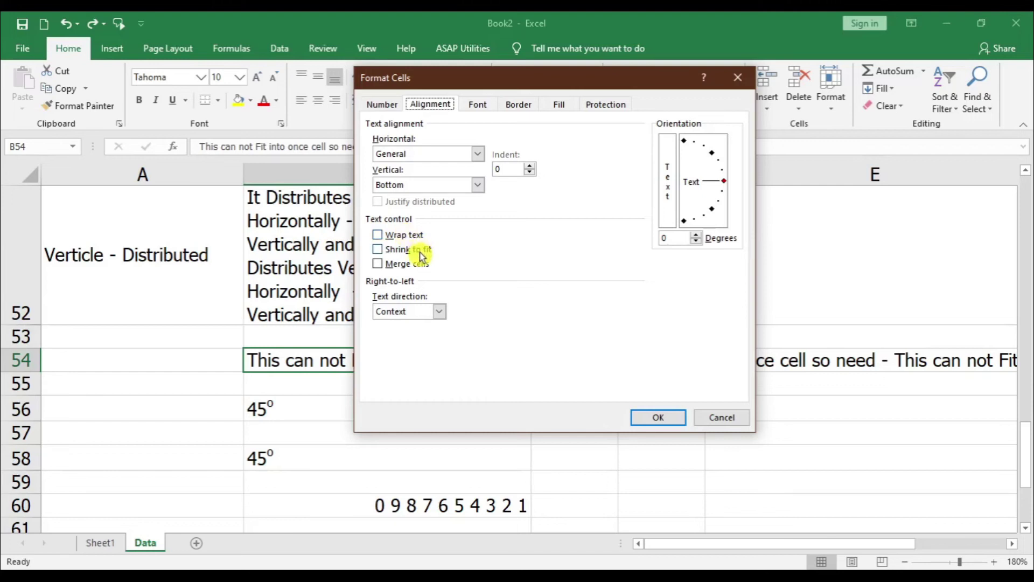
pyautogui.click(396, 235)
pyautogui.click(415, 236)
pyautogui.click(420, 249)
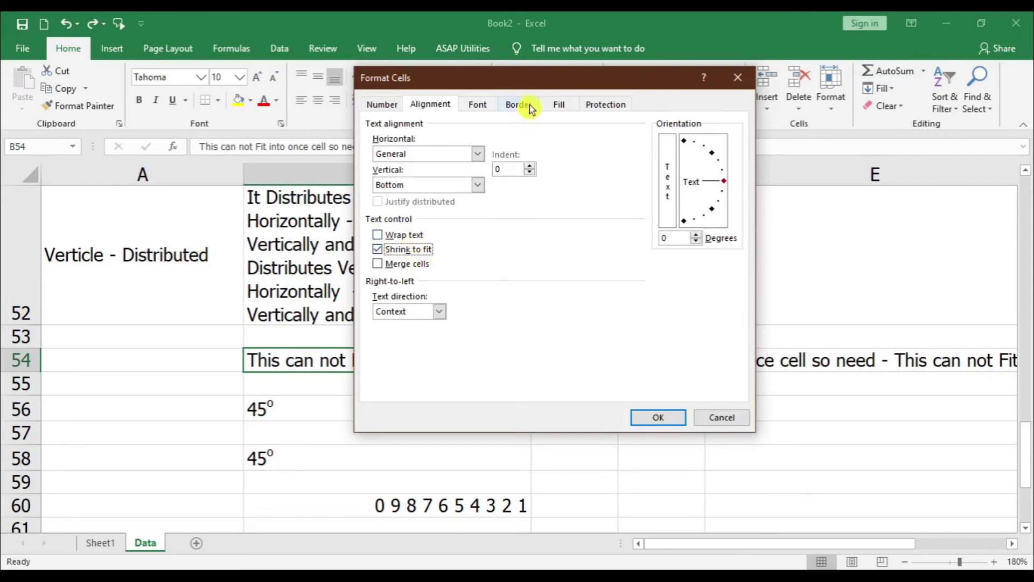
pyautogui.moveTo(529, 80); pyautogui.dragTo(735, 24)
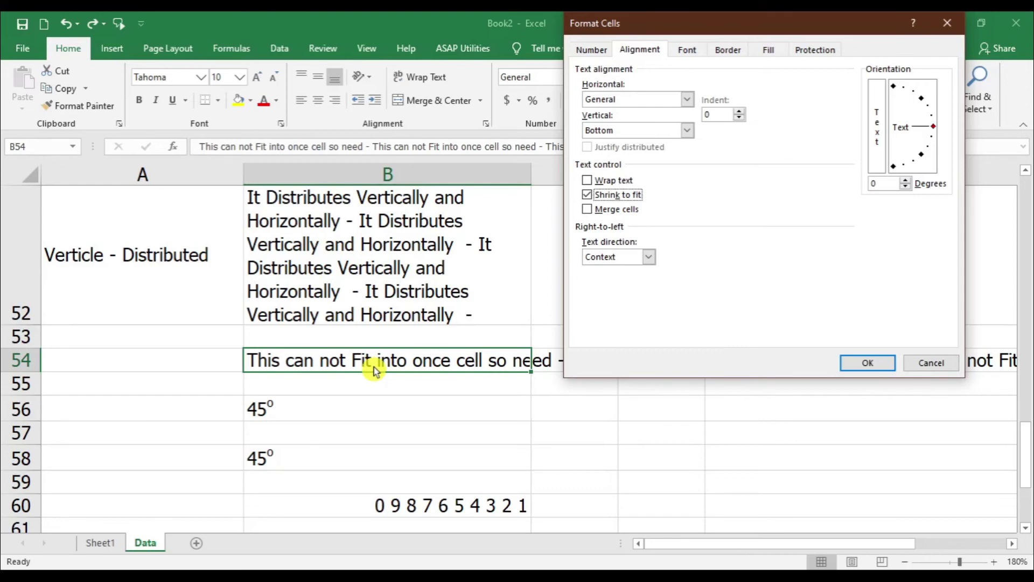
pyautogui.click(863, 366)
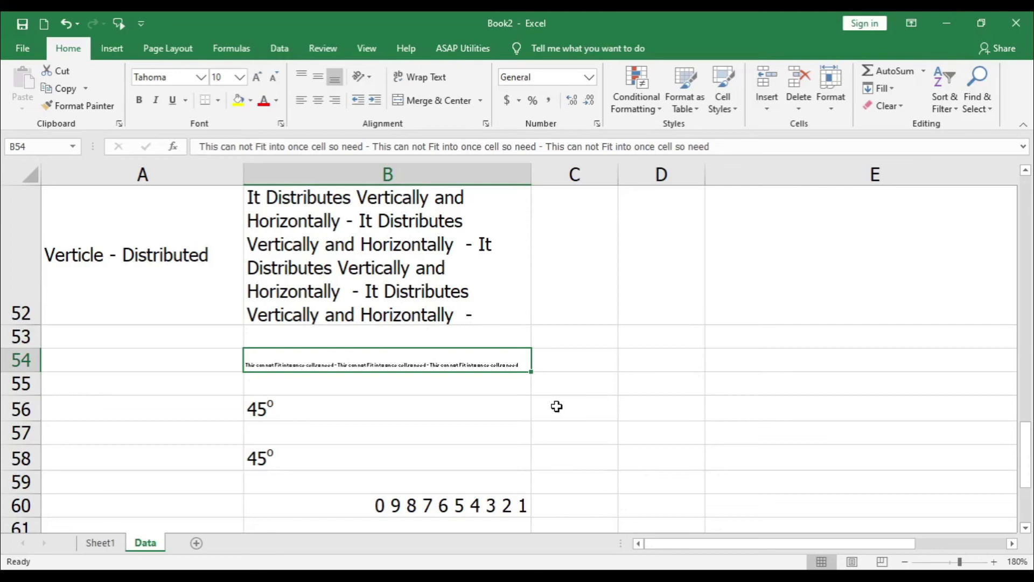
# - Rotate the text in cell B56 diagonally upward with the orientation setting in the Format Cells dialog
pyautogui.click(378, 413)
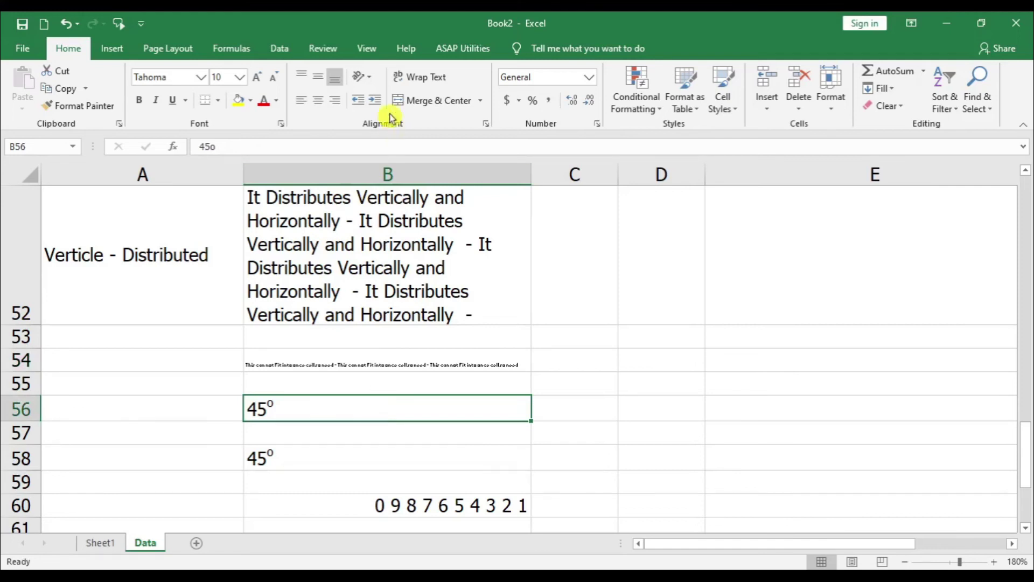
pyautogui.hotkey('ctrl', '1')
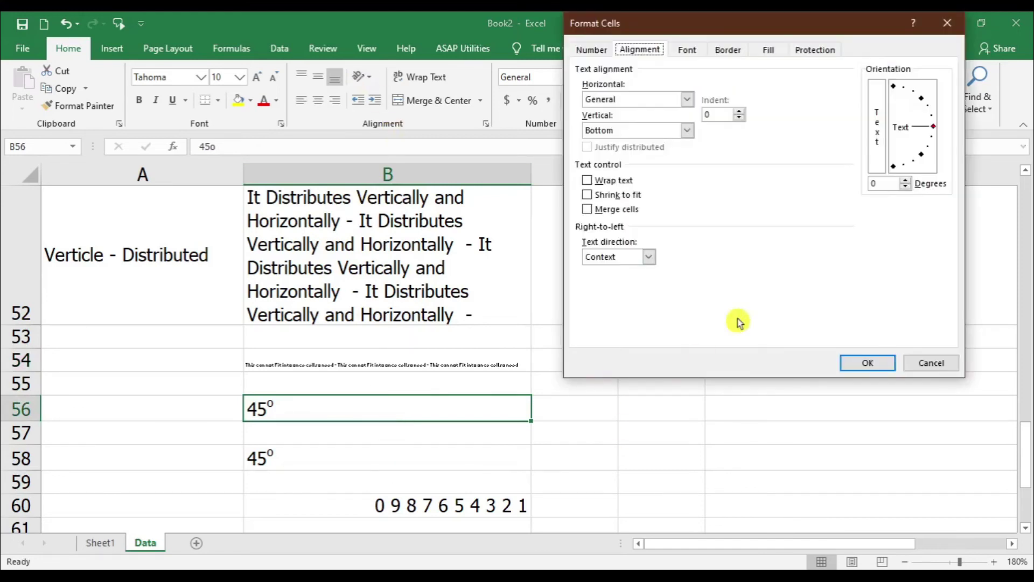
pyautogui.moveTo(933, 127)
pyautogui.mouseDown()
pyautogui.moveTo(918, 97)
pyautogui.moveTo(932, 135)
pyautogui.moveTo(930, 112)
pyautogui.mouseUp()
pyautogui.click(867, 363)
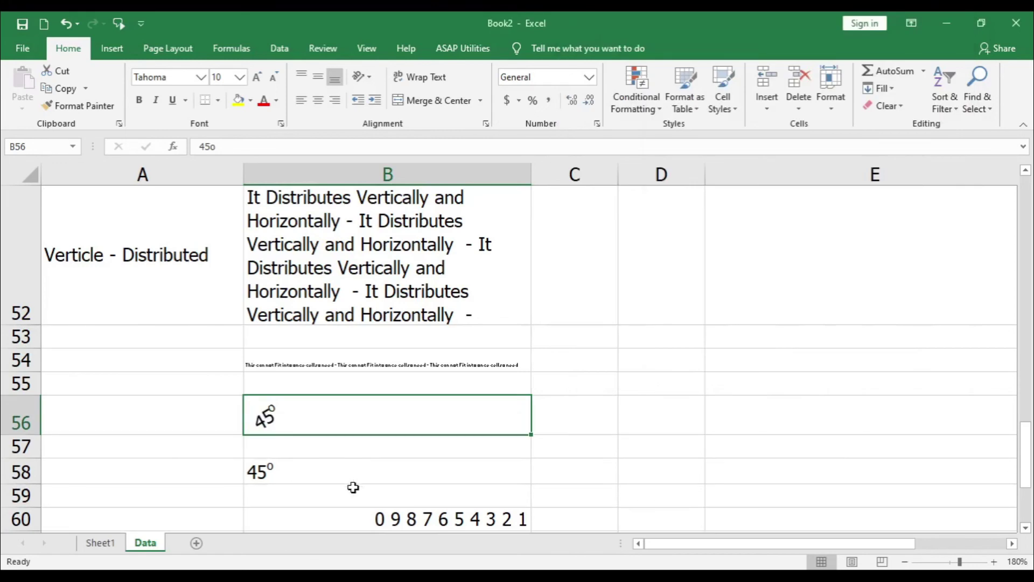
# - Rotate the text in cell B58 diagonally downward with the orientation setting in the Format Cells dialog
pyautogui.click(297, 477)
pyautogui.hotkey('ctrl', '1')
pyautogui.moveTo(932, 127); pyautogui.dragTo(916, 170)
pyautogui.click(856, 366)
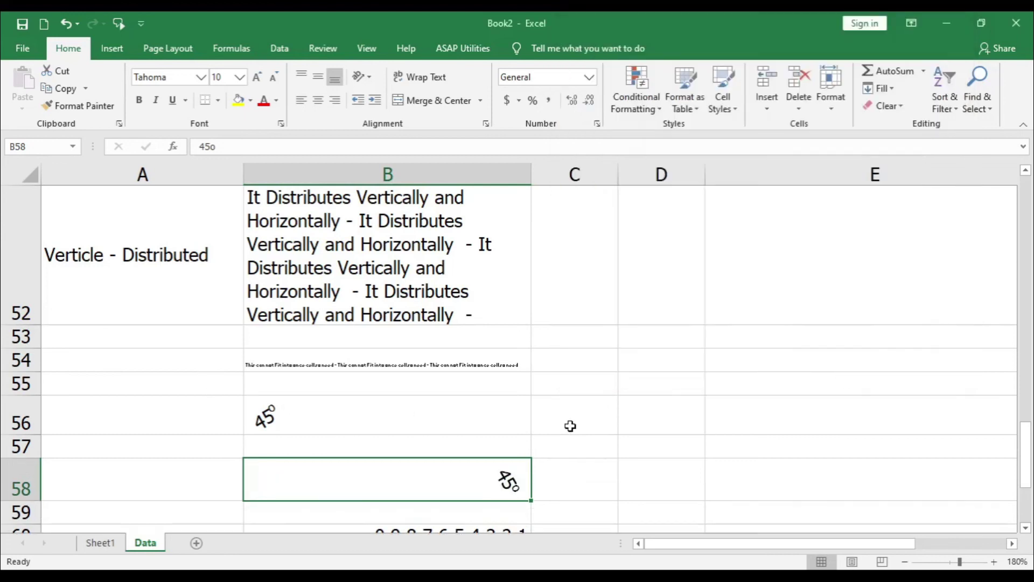
# - Check the text direction setting of cell B60 and append a 1 to the end of its number sequence
pyautogui.scroll(-1, 395, 436)
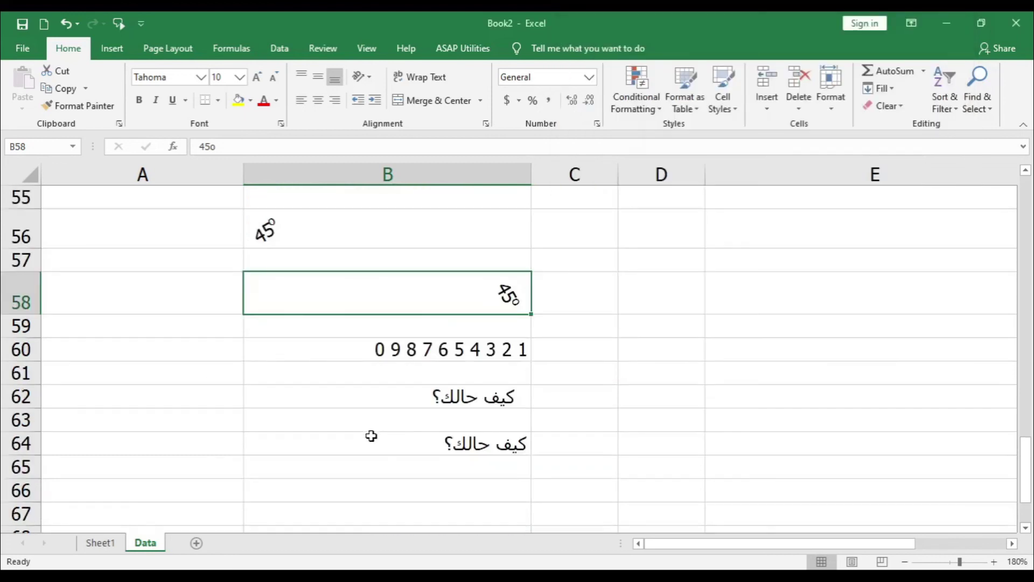
pyautogui.click(370, 342)
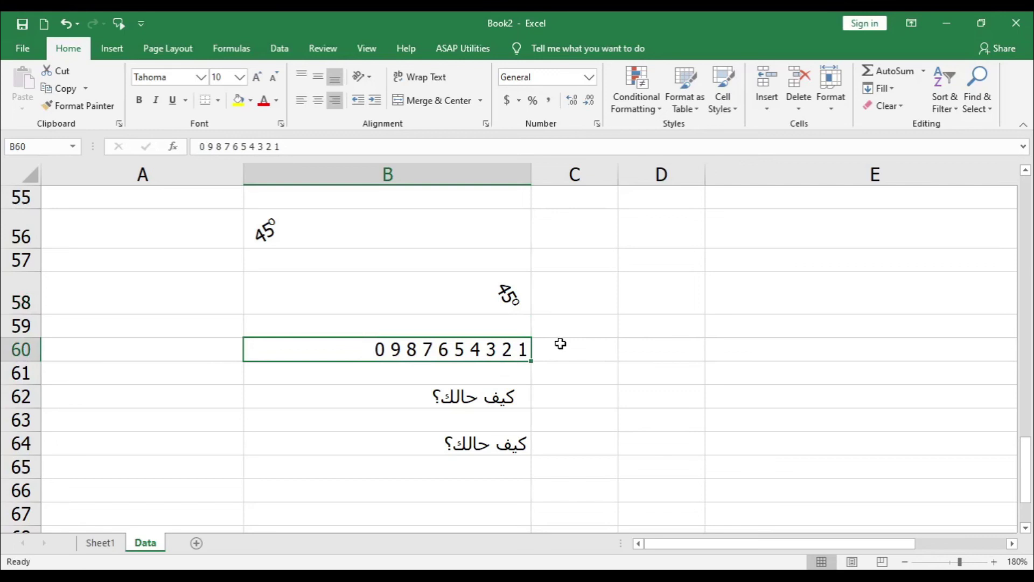
pyautogui.hotkey('ctrl', '1')
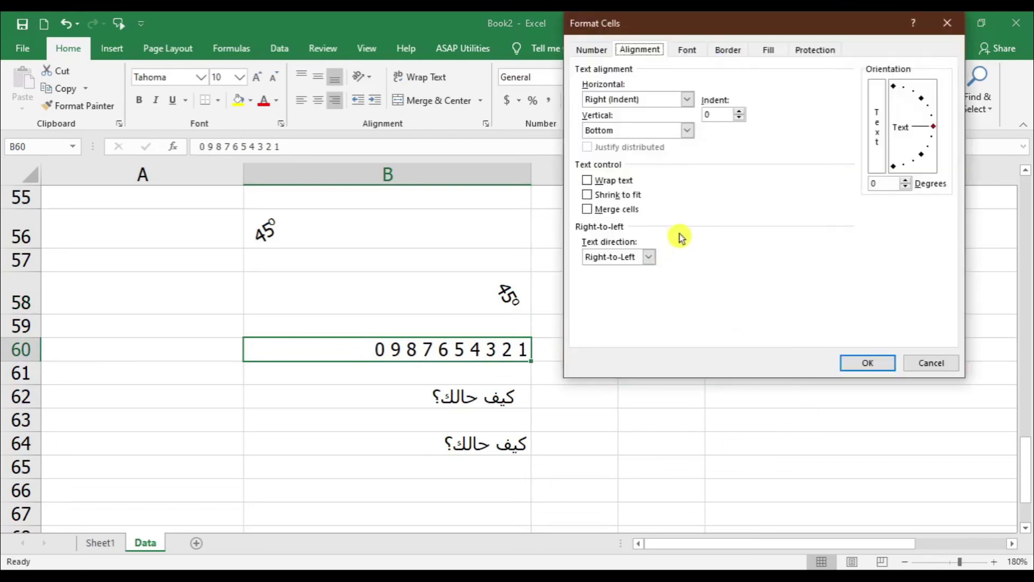
pyautogui.click(925, 361)
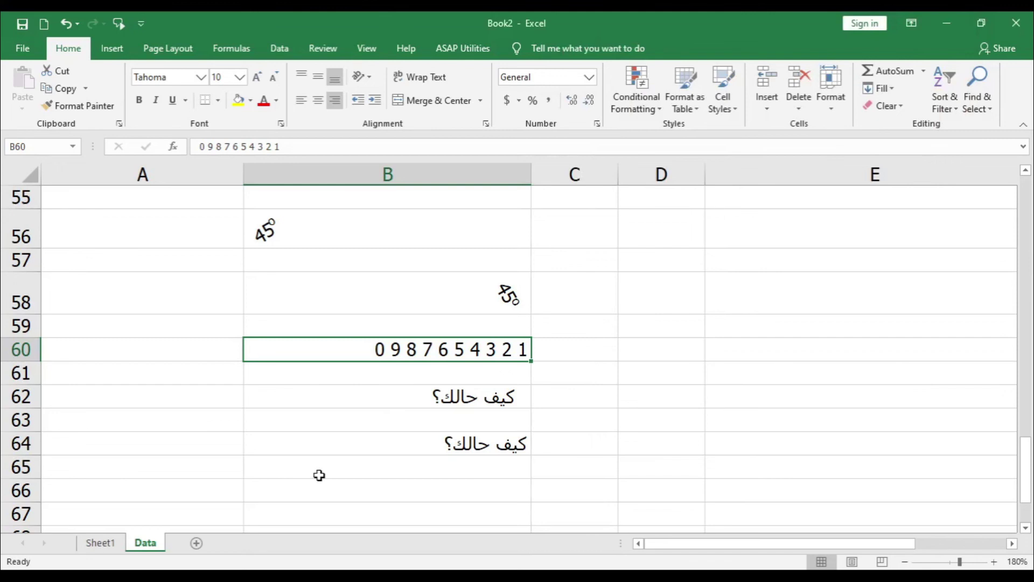
pyautogui.press('F2')
pyautogui.write('1')
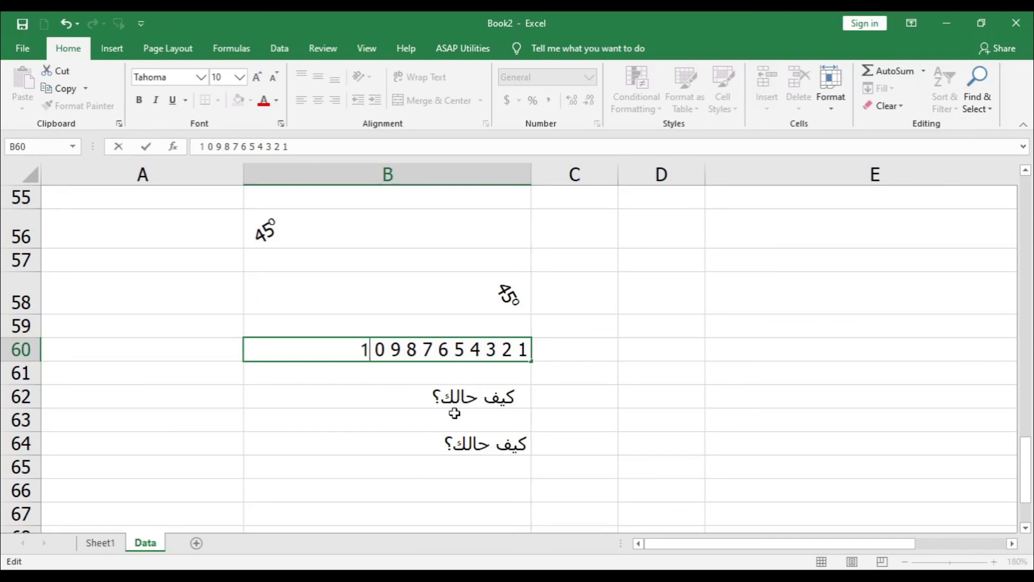
# - Examine the direction of the Arabic text in cell B62 in edit mode by moving the insertion point through it
pyautogui.click(467, 401)
pyautogui.press('F2')
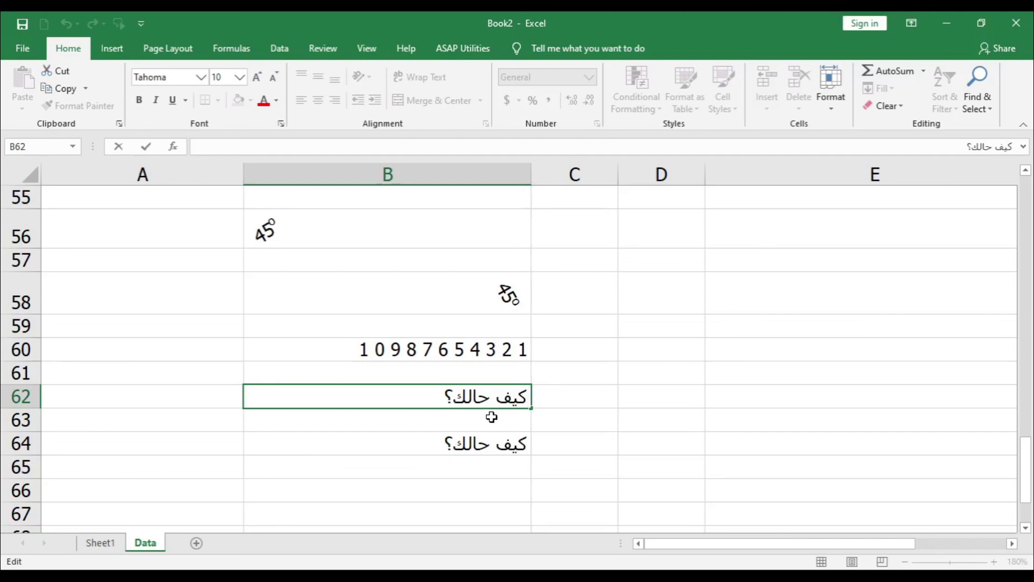
pyautogui.hotkey('ctrl', '1')
pyautogui.press('Escape')
pyautogui.press('F2')
pyautogui.click(500, 394)
pyautogui.click(528, 389)
pyautogui.press('End')
pyautogui.hotkey('ctrl', 'Return')
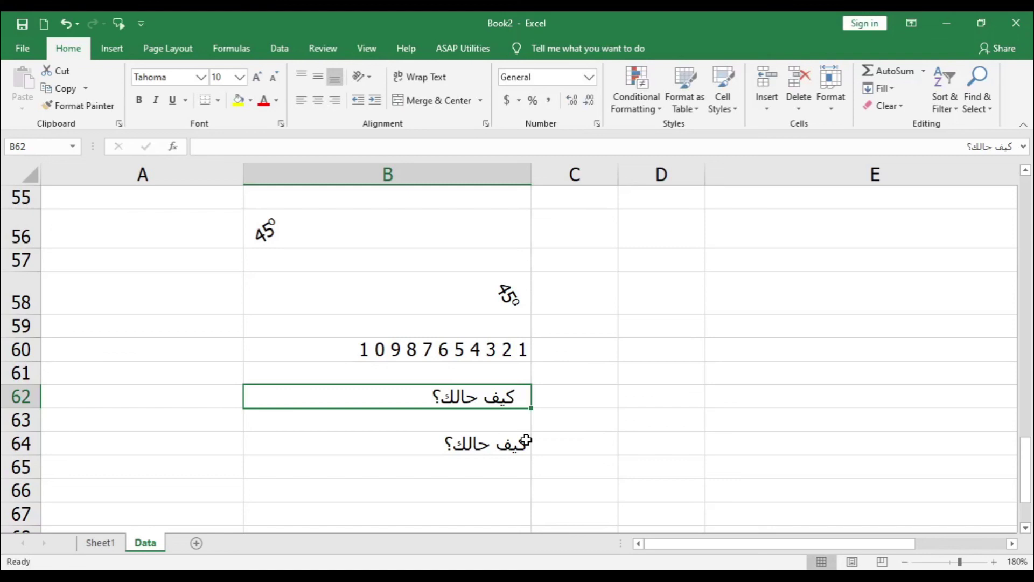
# - Set the text direction of the Arabic text in cell B64 to Right-to-Left in the Format Cells dialog
pyautogui.click(492, 446)
pyautogui.press('F2')
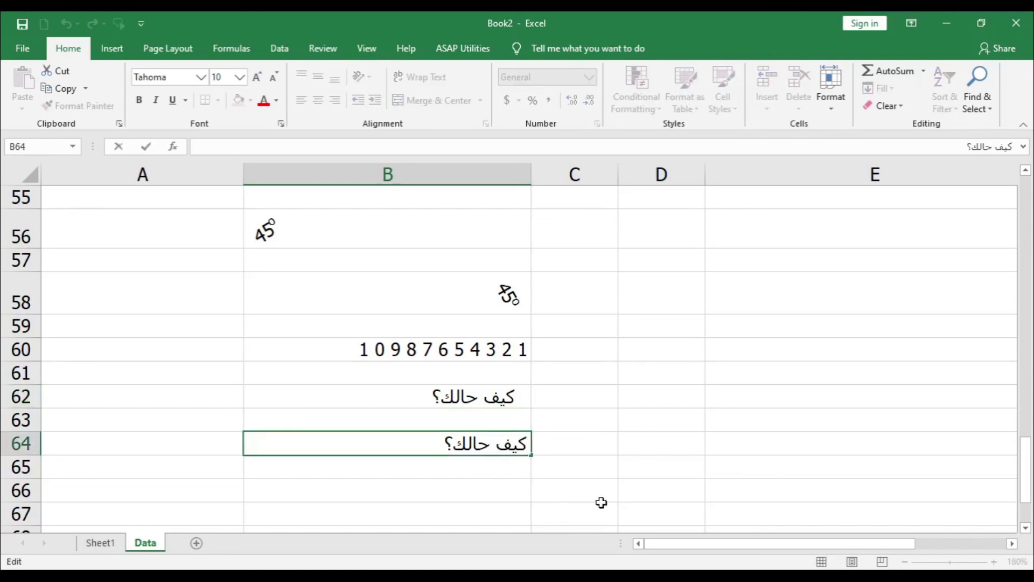
pyautogui.press('Escape')
pyautogui.hotkey('ctrl', '1')
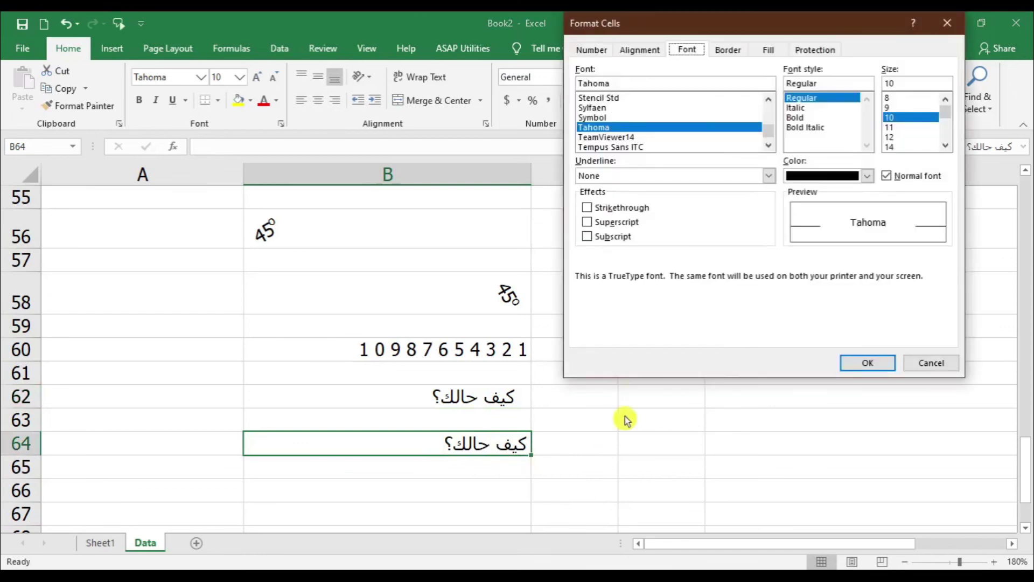
pyautogui.click(644, 50)
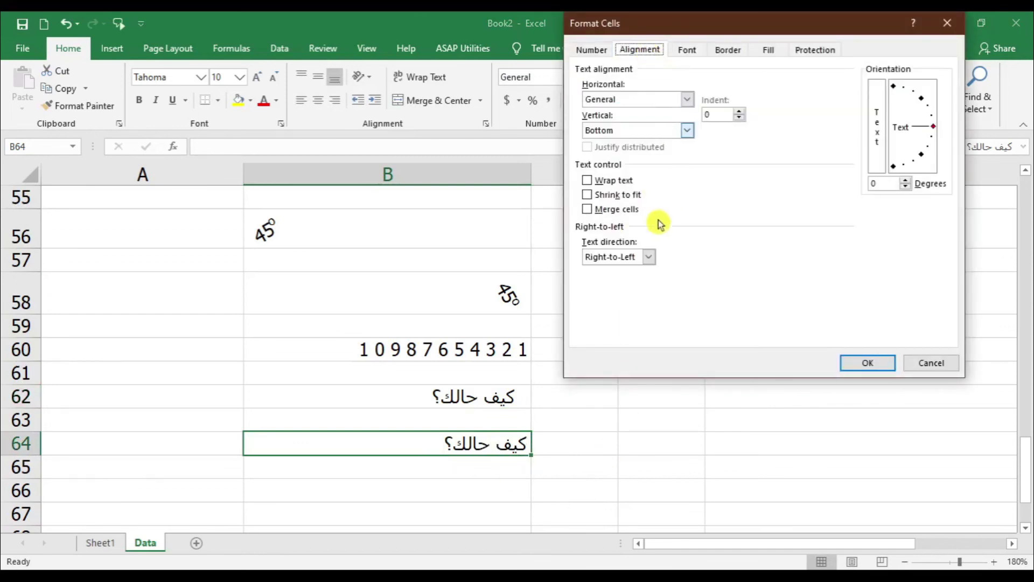
pyautogui.click(623, 259)
pyautogui.click(623, 290)
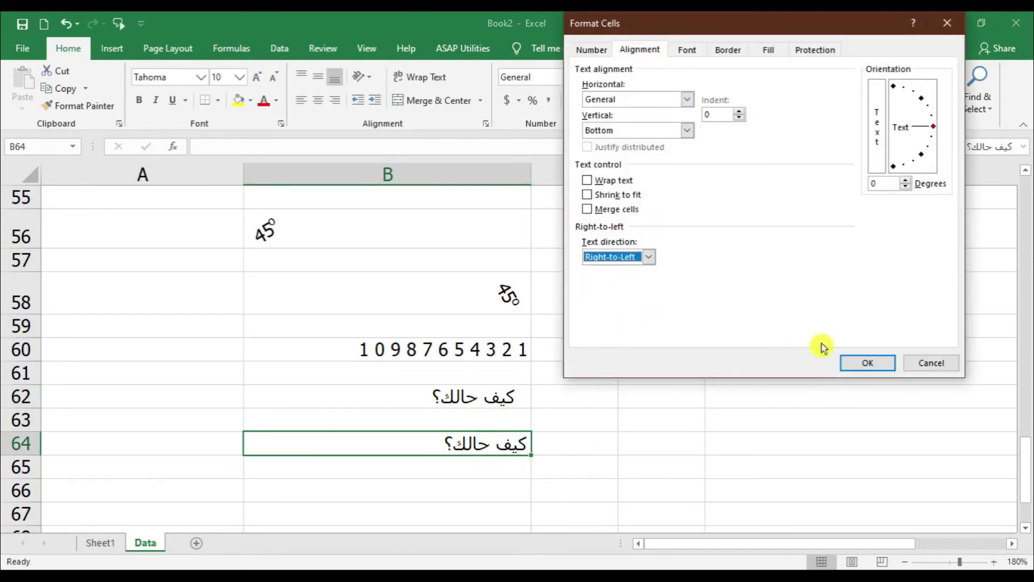
pyautogui.click(865, 364)
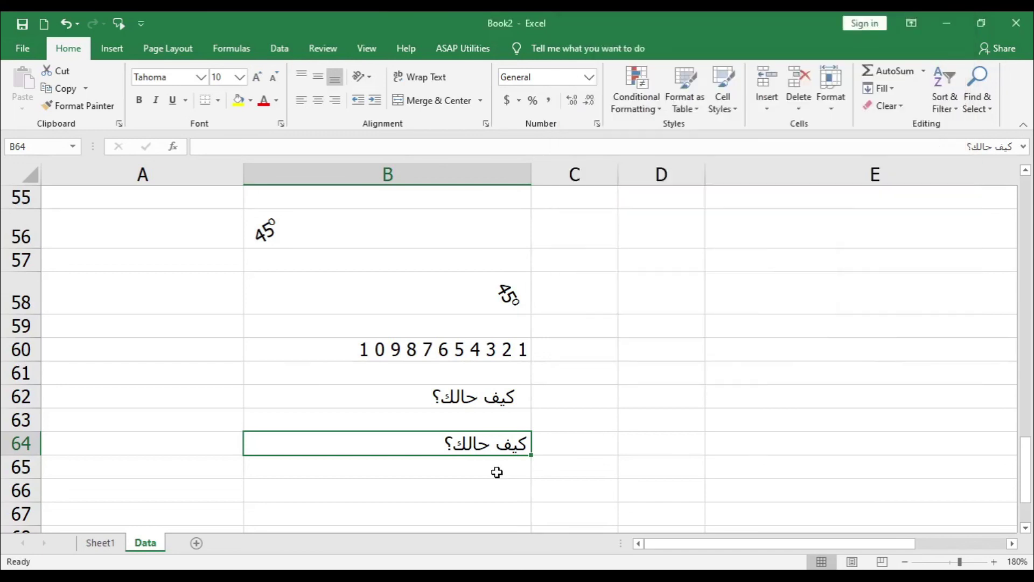
# - Append "hja" after the Arabic text in cell B64 to demonstrate right-to-left entry
pyautogui.press('F2')
pyautogui.write('hja')
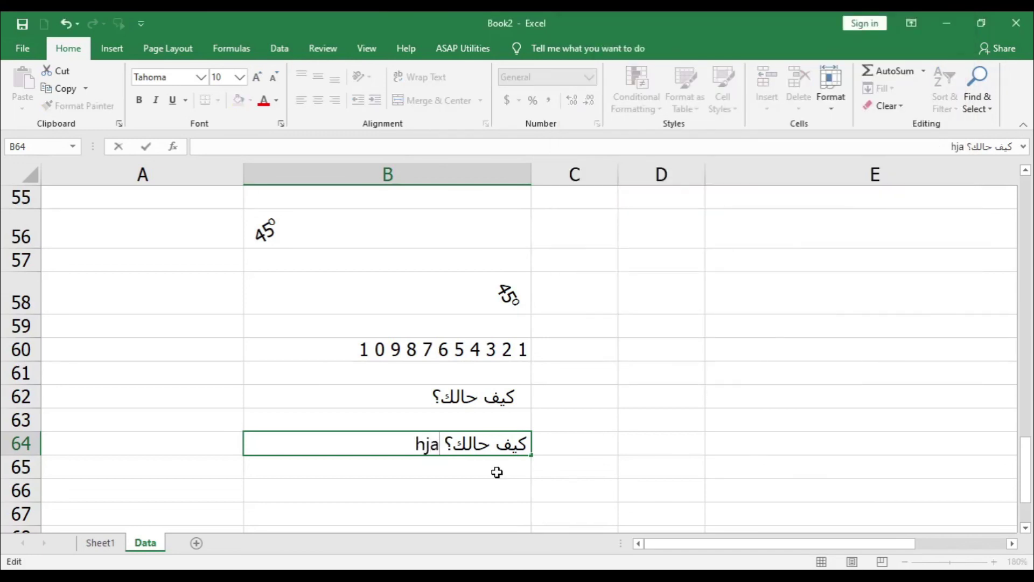
pyautogui.press('Return')
pyautogui.press('Up')
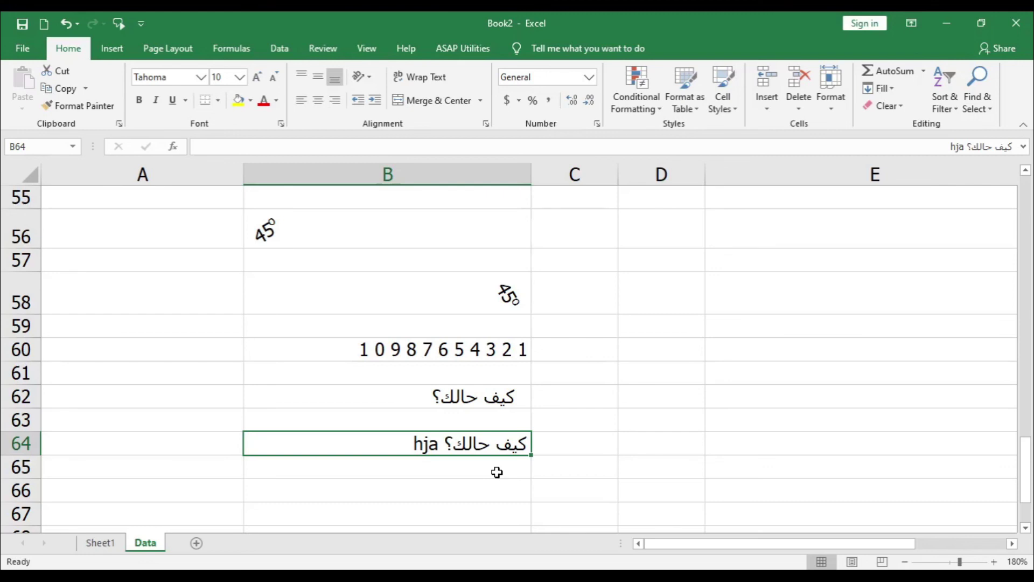
pyautogui.press('Tab')
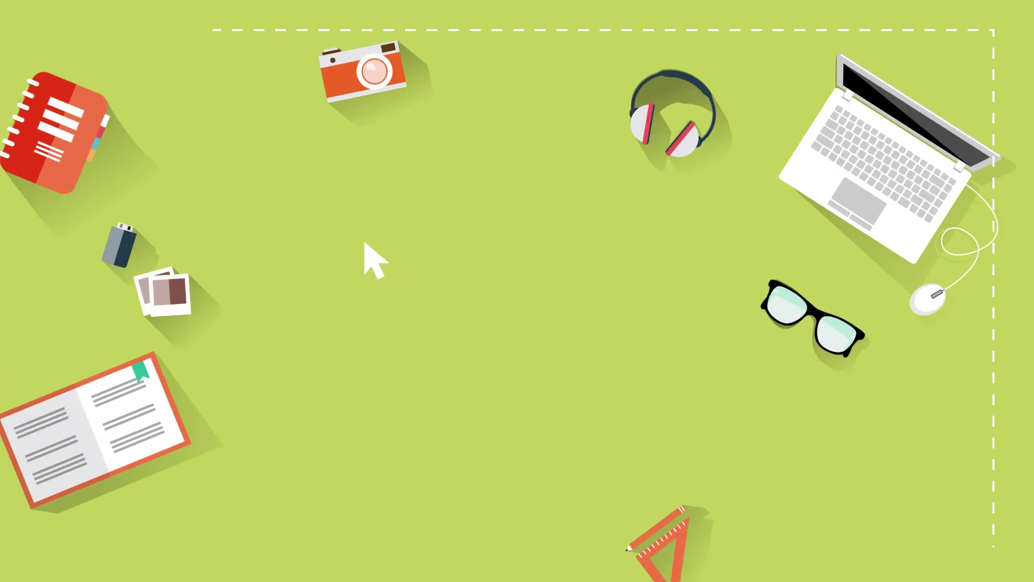